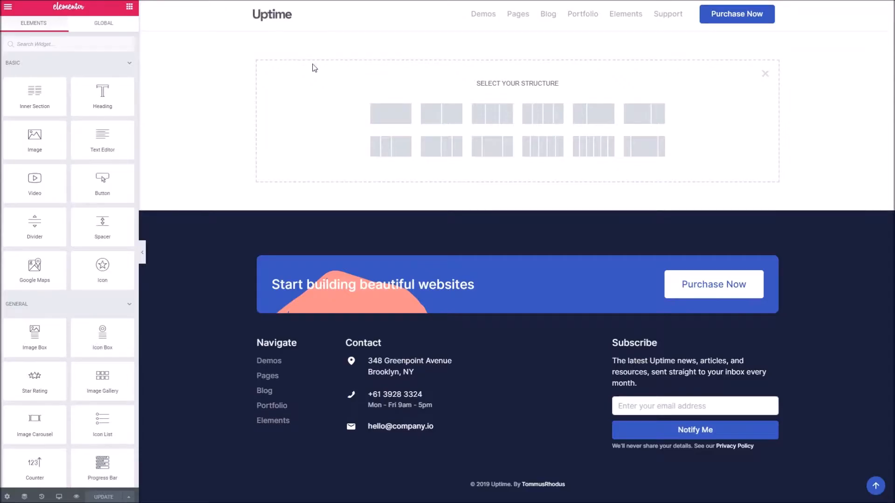
Add a Typed Text widget to the empty page section, keeping the Basic countdown style.
{"action": "scroll", "coordinate": [94, 233], "scroll_direction": "down", "scroll_amount": 20}
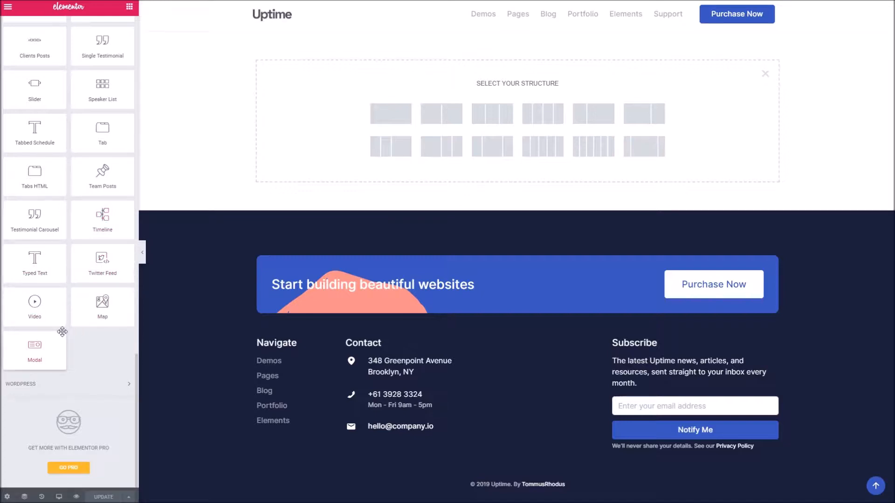
{"action": "scroll", "coordinate": [58, 307], "scroll_direction": "up", "scroll_amount": 15}
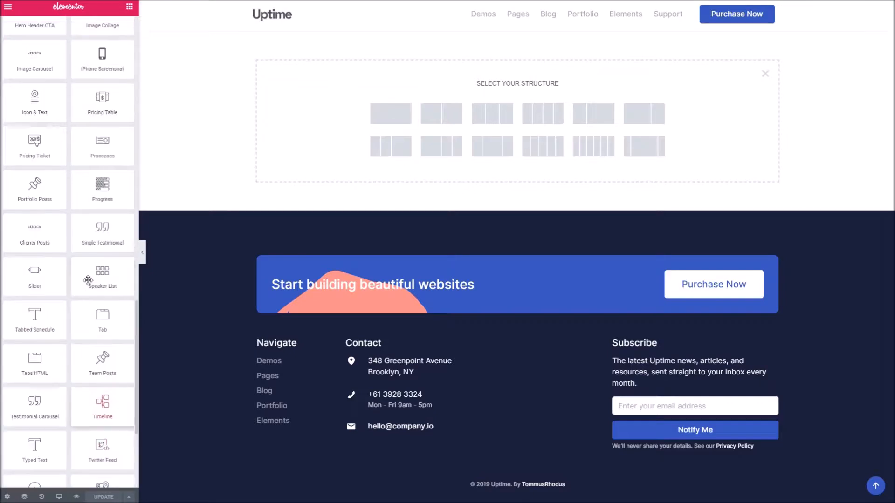
{"action": "scroll", "coordinate": [58, 208], "scroll_direction": "down", "scroll_amount": 15}
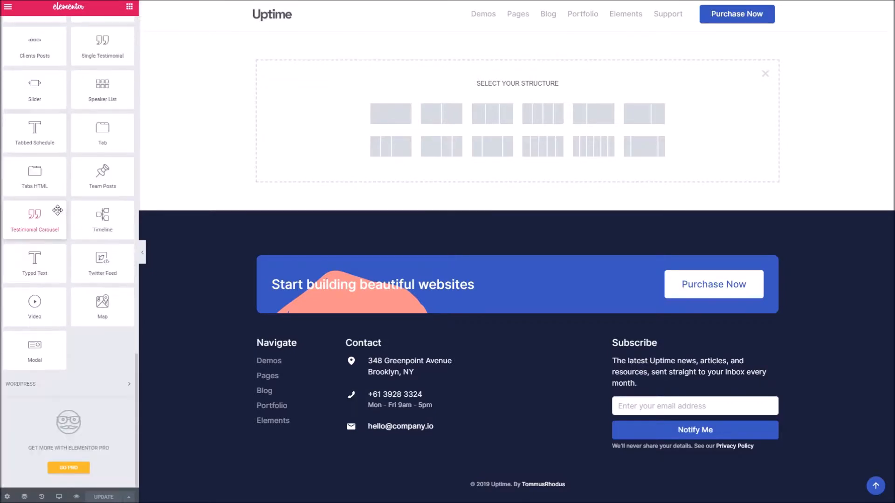
{"action": "left_click_drag", "start_coordinate": [30, 261], "coordinate": [361, 115]}
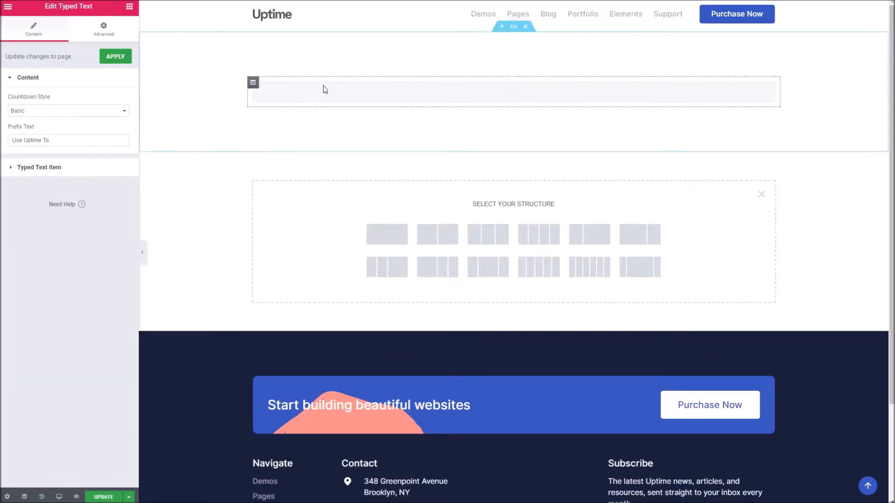
{"action": "left_click", "coordinate": [52, 112]}
{"action": "left_click", "coordinate": [48, 116]}
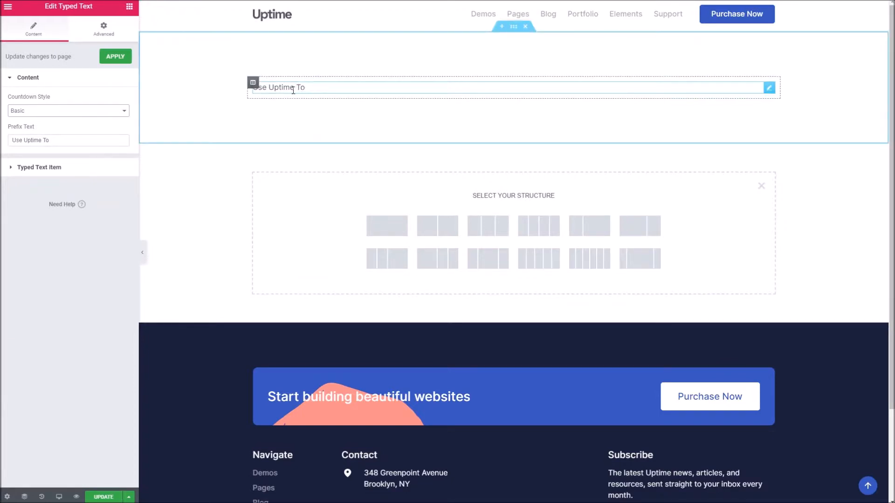
Add three typed text items: the default "launch your product.", "do something cool" and "be awesome".
{"action": "left_click", "coordinate": [48, 168]}
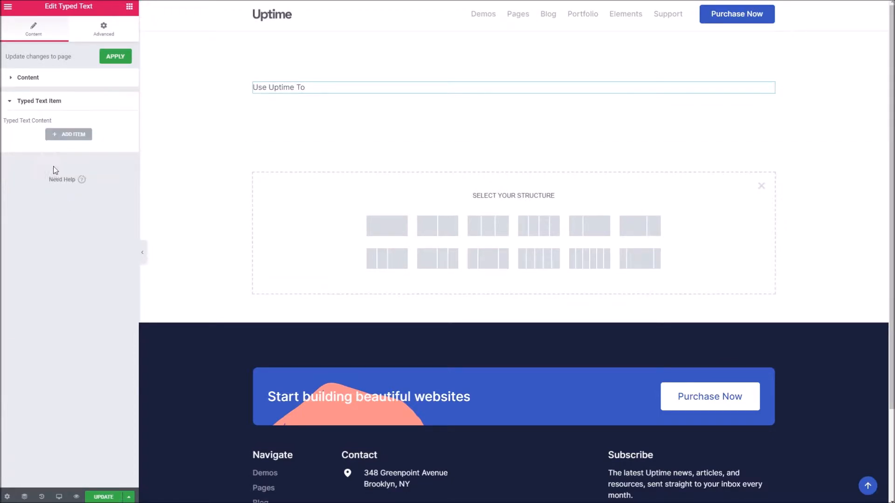
{"action": "left_click", "coordinate": [68, 135]}
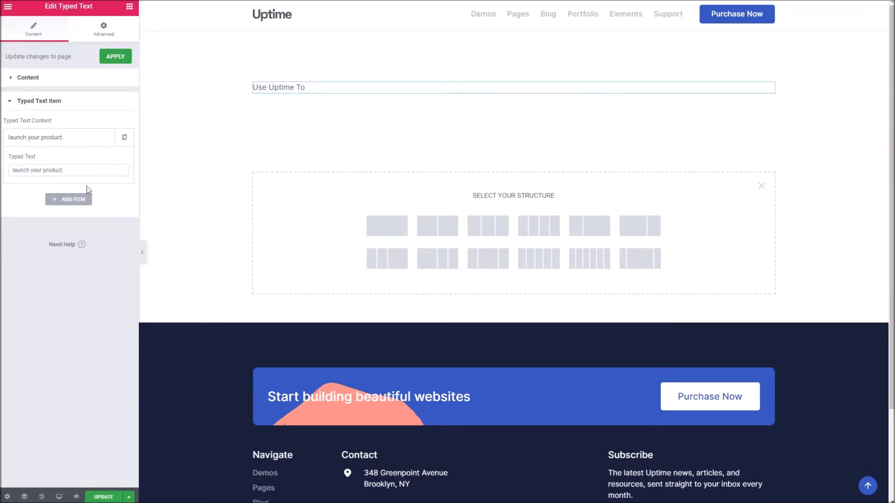
{"action": "left_click", "coordinate": [75, 200]}
{"action": "left_click_drag", "start_coordinate": [70, 194], "coordinate": [2, 195]}
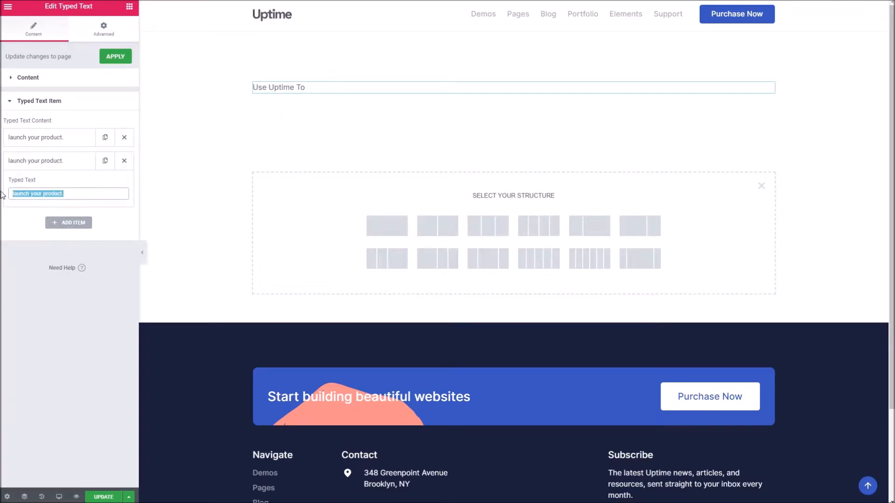
{"action": "type", "text": "do something cool"}
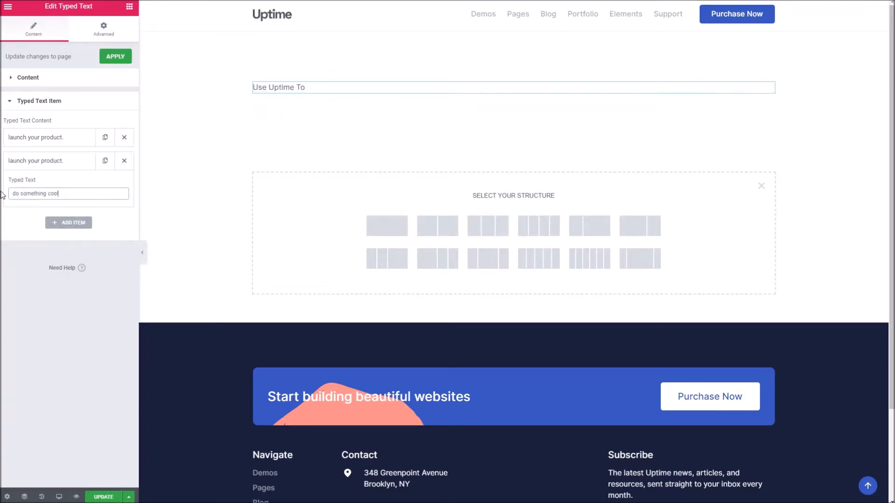
{"action": "left_click", "coordinate": [69, 223]}
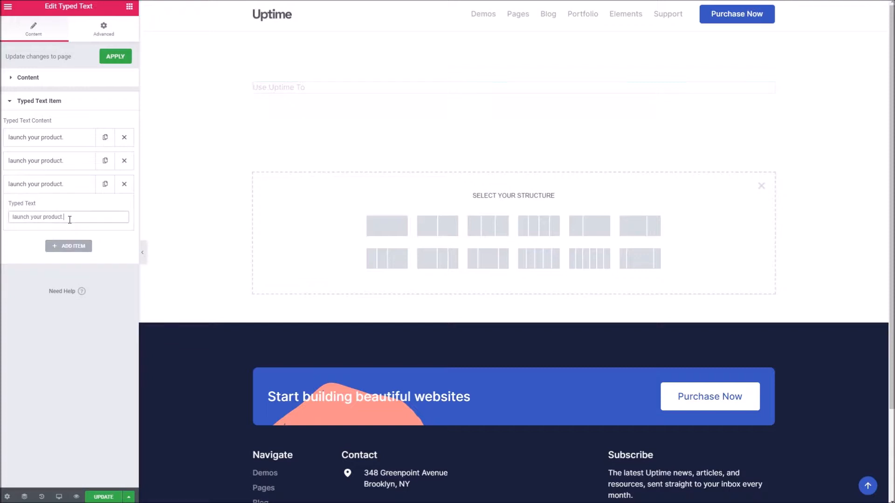
{"action": "key", "text": "ctrl+a"}
{"action": "type", "text": "be awesom"}
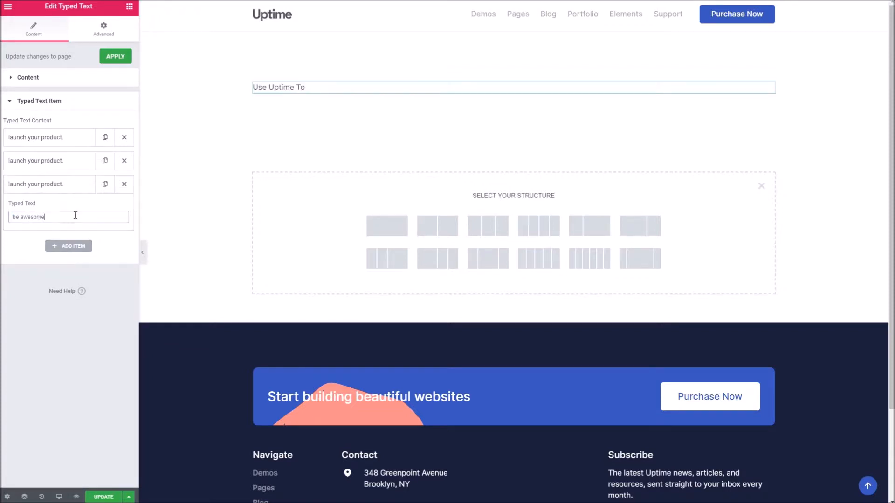
{"action": "left_click", "coordinate": [65, 189]}
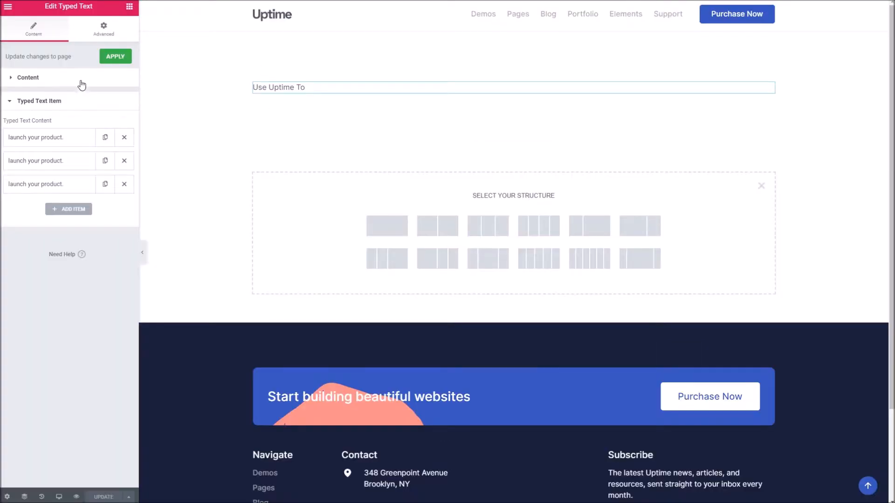
Set the Typed Text widget's countdown style to Highlight and apply the change to the page.
{"action": "left_click", "coordinate": [78, 80]}
{"action": "left_click", "coordinate": [51, 110]}
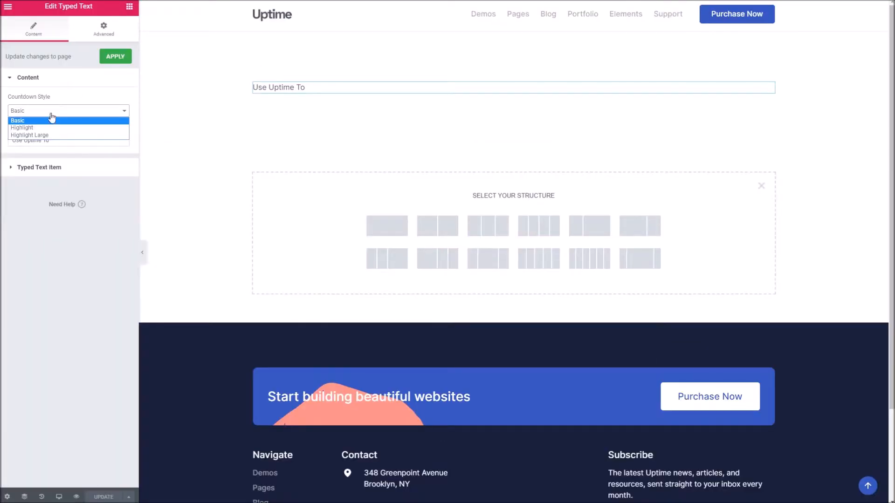
{"action": "left_click", "coordinate": [56, 130]}
{"action": "left_click", "coordinate": [116, 56]}
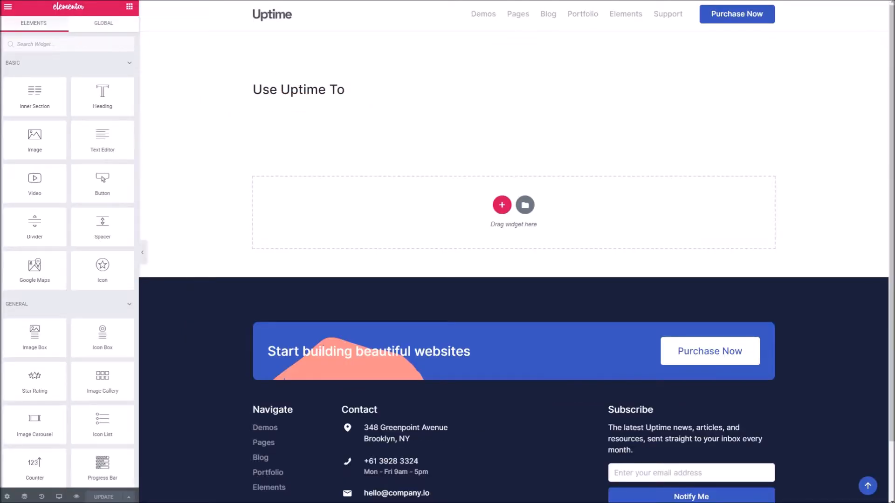
Set the Typed Text widget's countdown style to Highlight Large and apply the change to the page.
{"action": "left_click", "coordinate": [260, 89]}
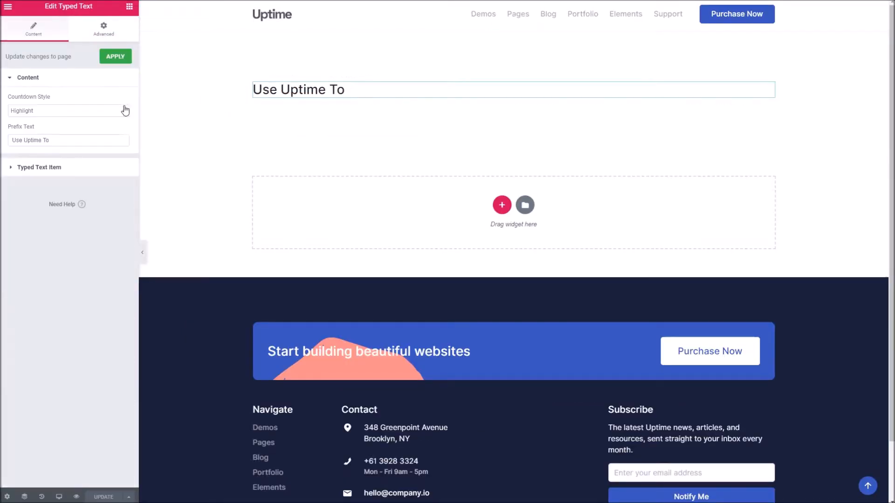
{"action": "left_click", "coordinate": [80, 111]}
{"action": "left_click", "coordinate": [74, 137]}
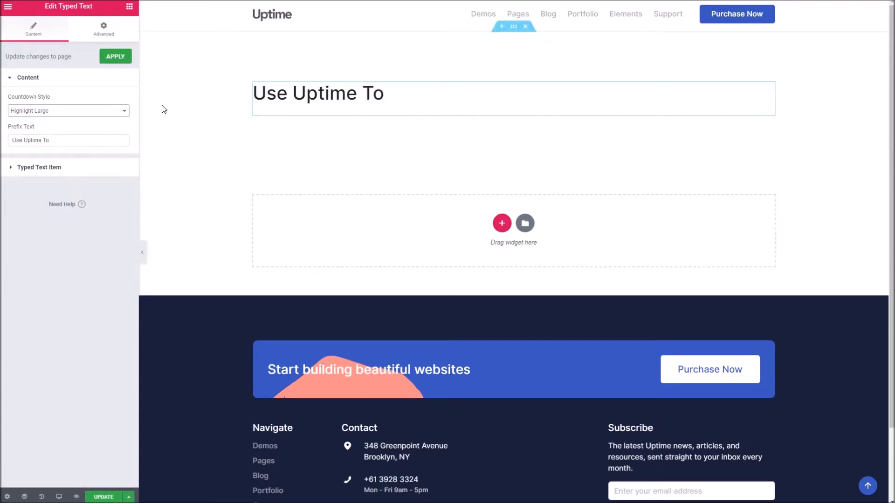
{"action": "left_click", "coordinate": [127, 58]}
Check the animated typed text's large highlight style on the live page.
{"action": "right_click", "coordinate": [367, 1]}
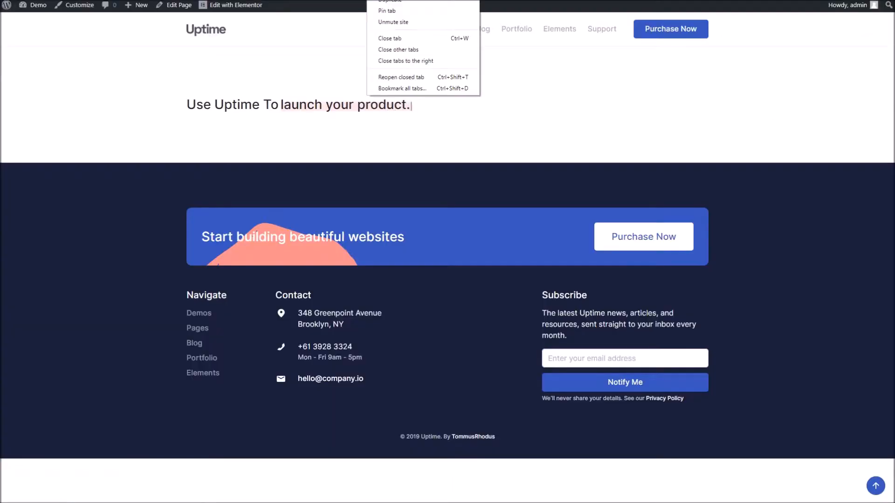
{"action": "left_click", "coordinate": [387, 1]}
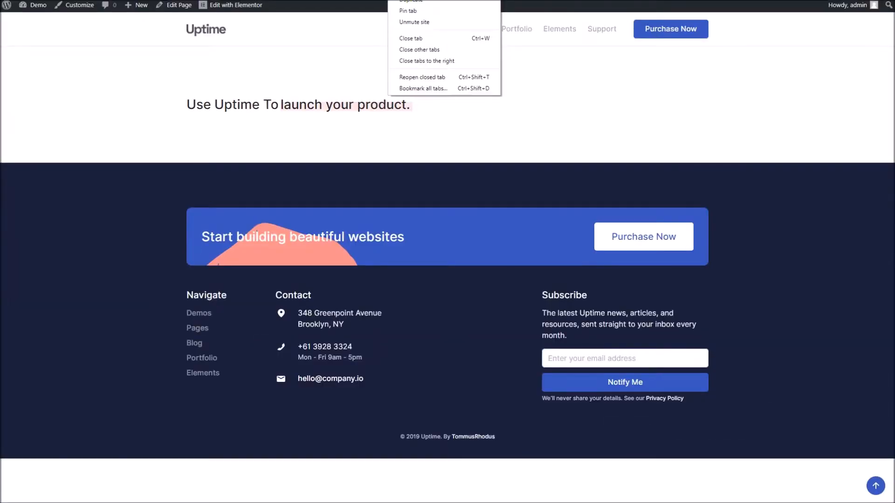
{"action": "left_click", "coordinate": [420, 20]}
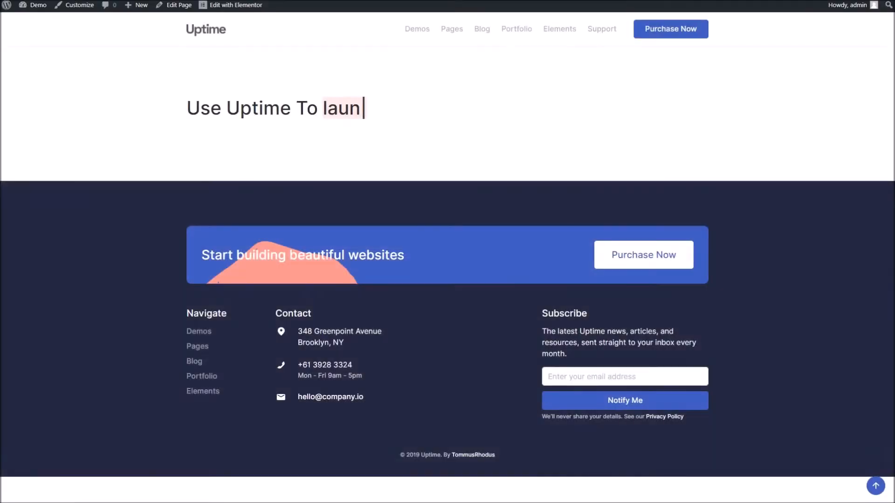
{"action": "left_click_drag", "start_coordinate": [200, 109], "coordinate": [322, 107]}
{"action": "left_click", "coordinate": [304, 82]}
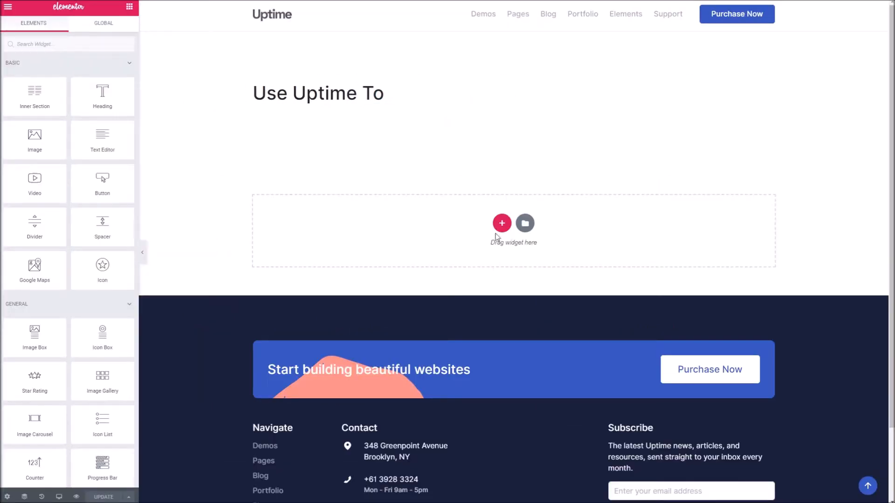
Add a Twitter Feed widget in a new section below the typed text, keep its Slider layout, and update the page.
{"action": "scroll", "coordinate": [105, 154], "scroll_direction": "down", "scroll_amount": 10}
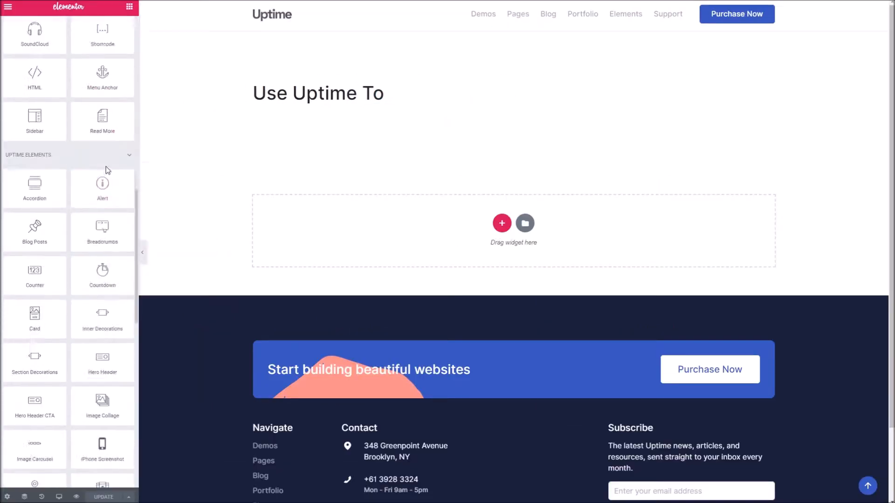
{"action": "scroll", "coordinate": [106, 167], "scroll_direction": "down", "scroll_amount": 10}
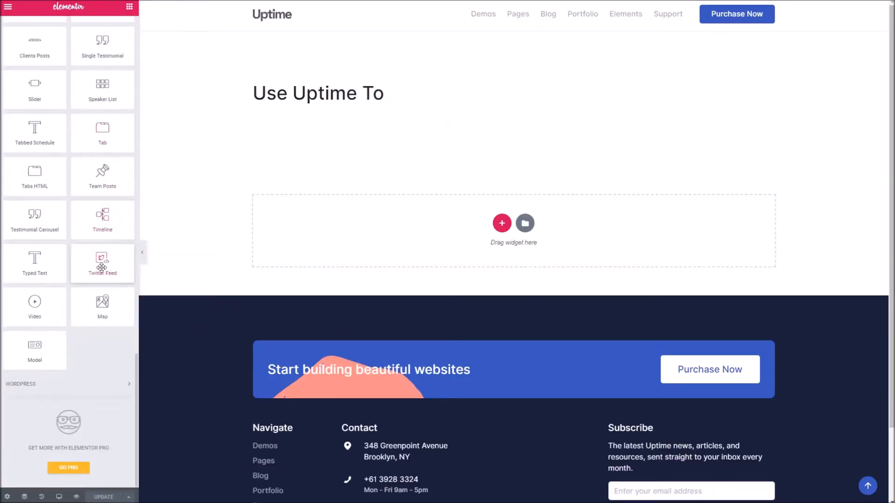
{"action": "left_click_drag", "start_coordinate": [102, 258], "coordinate": [373, 240]}
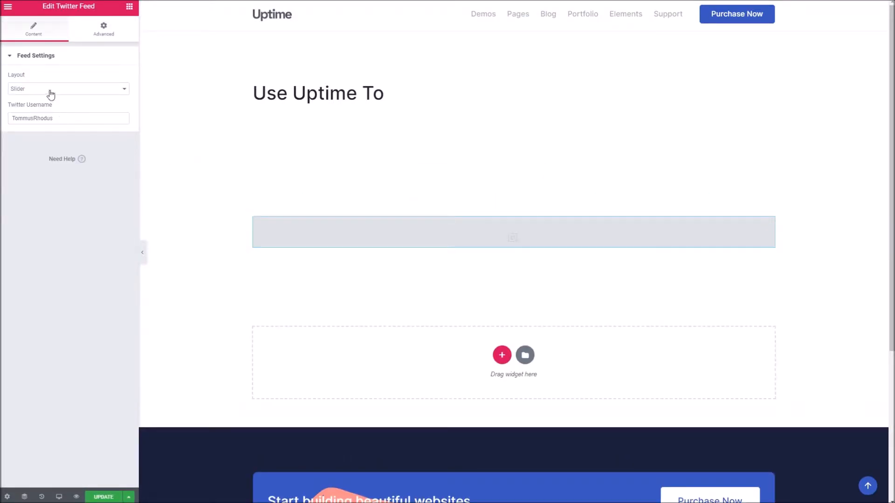
{"action": "left_click", "coordinate": [51, 93]}
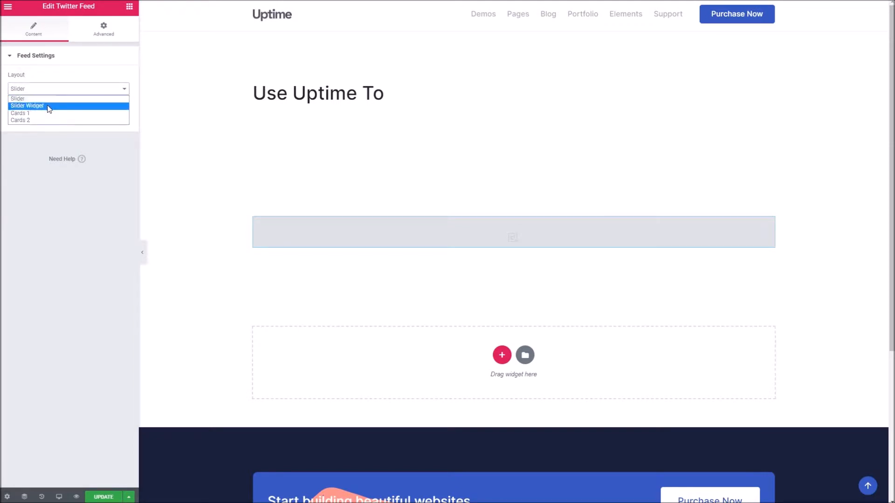
{"action": "left_click", "coordinate": [51, 92]}
{"action": "left_click", "coordinate": [104, 495]}
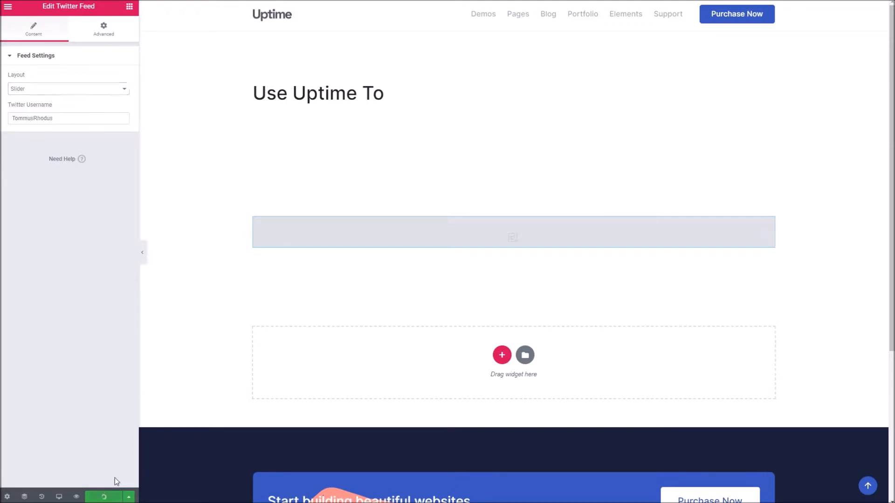
Reload the live page and browse through the tweets in the Twitter feed slider.
{"action": "left_click", "coordinate": [381, 1]}
{"action": "right_click", "coordinate": [381, 0]}
{"action": "left_click", "coordinate": [396, 1]}
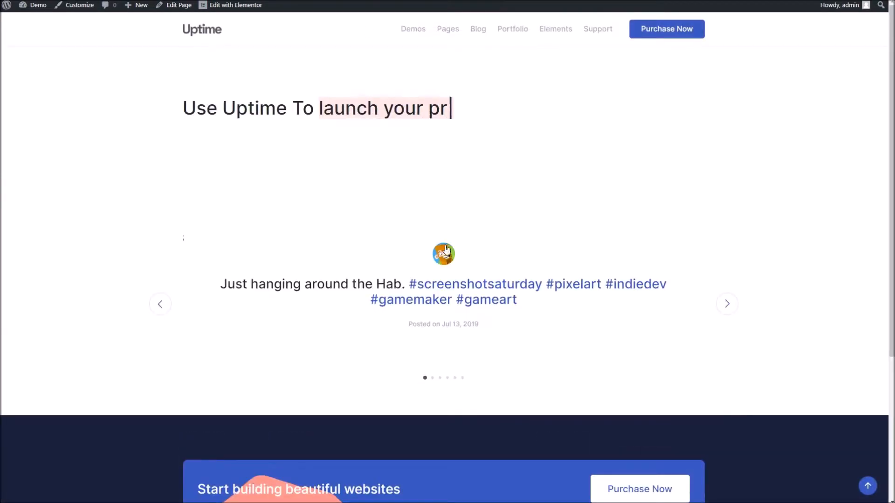
{"action": "left_click", "coordinate": [727, 304]}
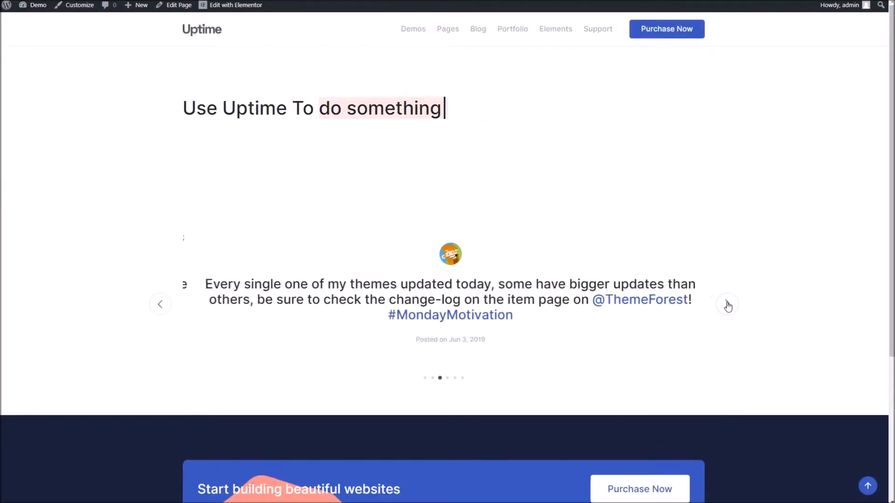
{"action": "left_click", "coordinate": [727, 304]}
{"action": "left_click", "coordinate": [727, 304]}
{"action": "left_click", "coordinate": [728, 304]}
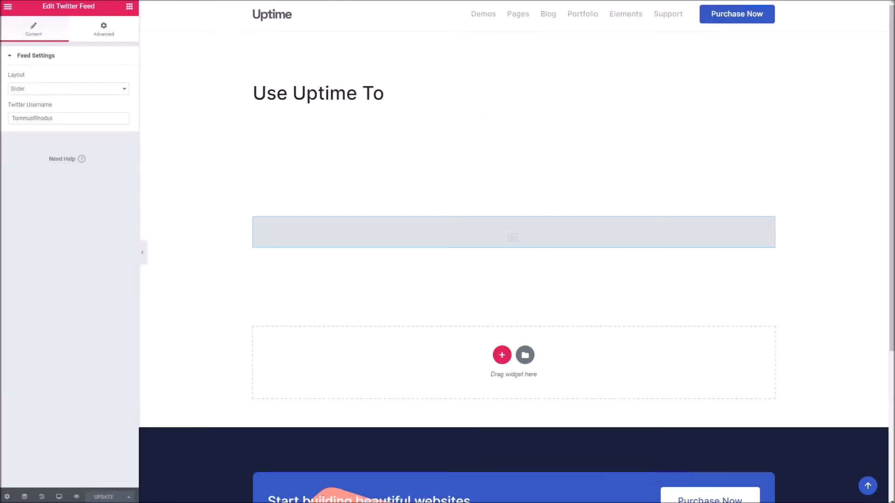
Change the Twitter feed's layout to Slider Widget and update the page.
{"action": "left_click", "coordinate": [56, 91]}
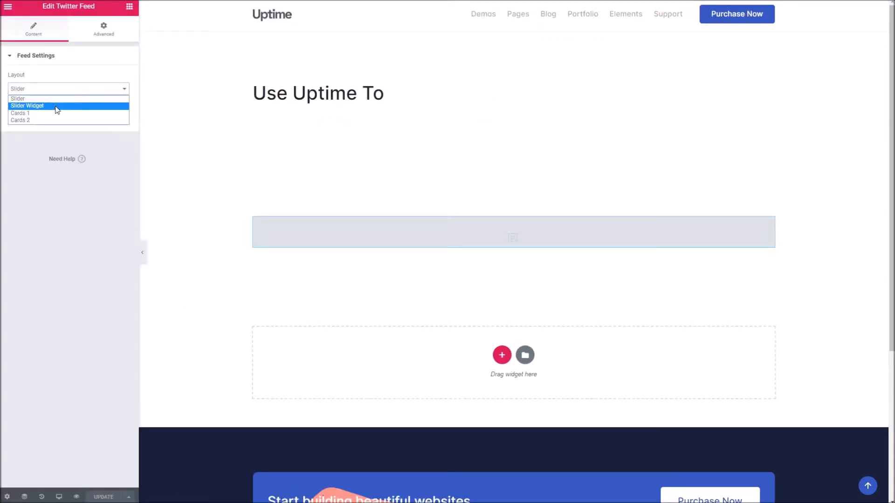
{"action": "left_click", "coordinate": [56, 107]}
{"action": "left_click", "coordinate": [107, 498]}
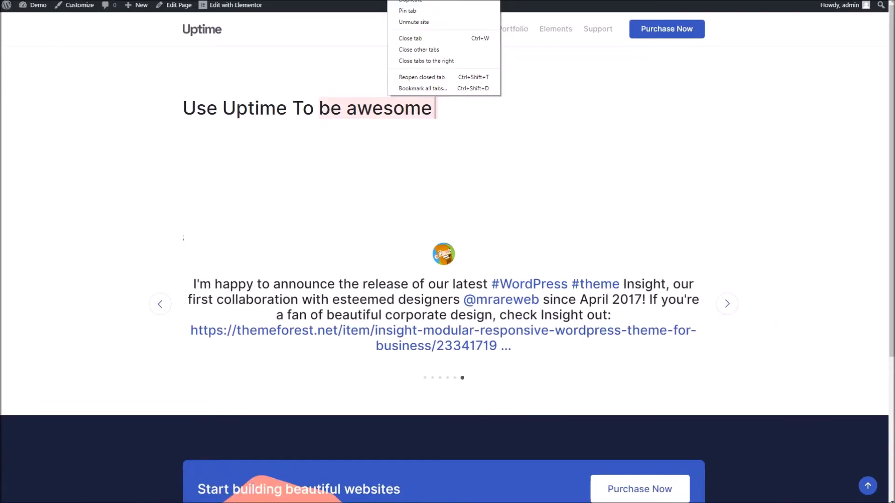
Reload the live page and examine the Twitter feed in the Slider Widget layout.
{"action": "key", "text": "F5"}
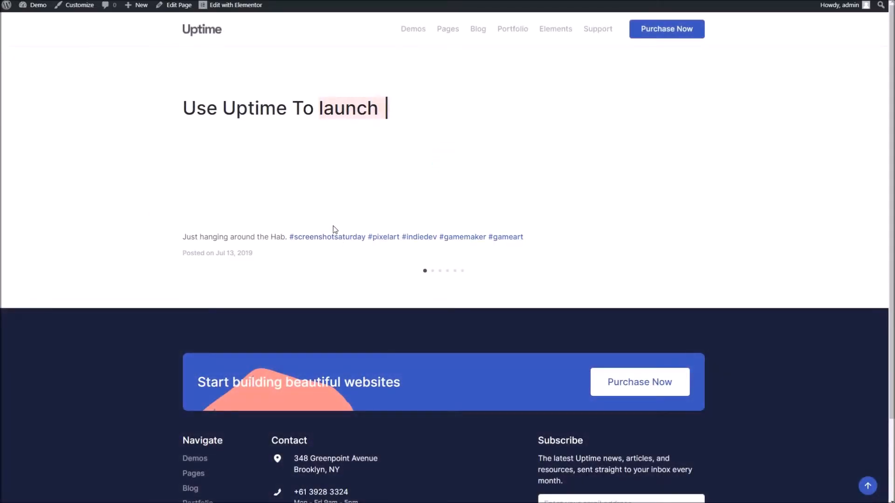
{"action": "left_click_drag", "start_coordinate": [527, 247], "coordinate": [320, 238]}
{"action": "left_click_drag", "start_coordinate": [434, 238], "coordinate": [312, 236]}
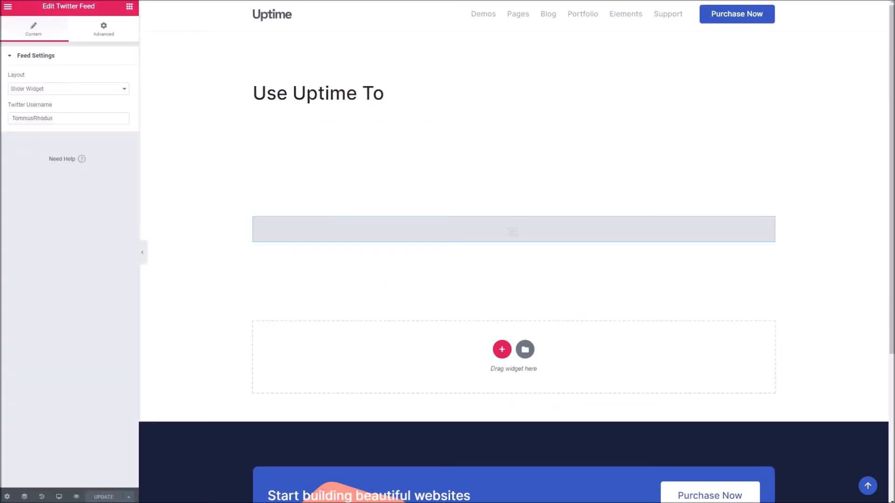
Add two new columns beside the Twitter feed to make its section three columns wide.
{"action": "right_click", "coordinate": [259, 225]}
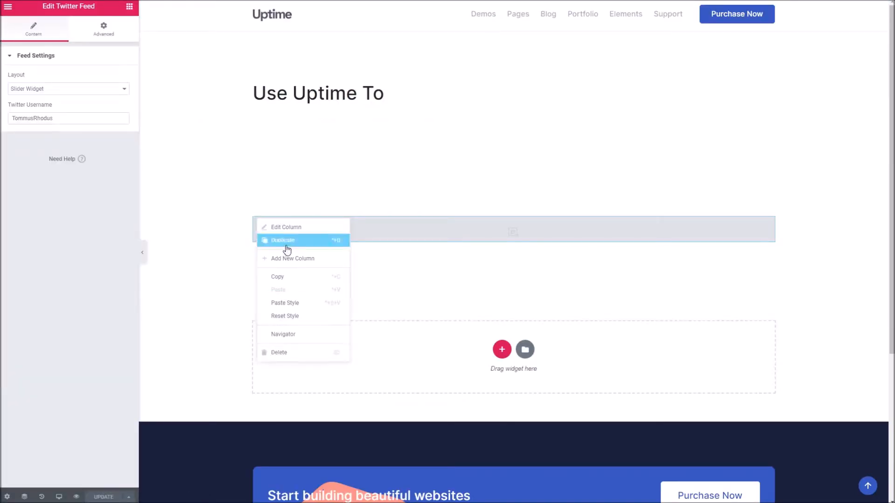
{"action": "left_click", "coordinate": [289, 258]}
{"action": "right_click", "coordinate": [260, 220]}
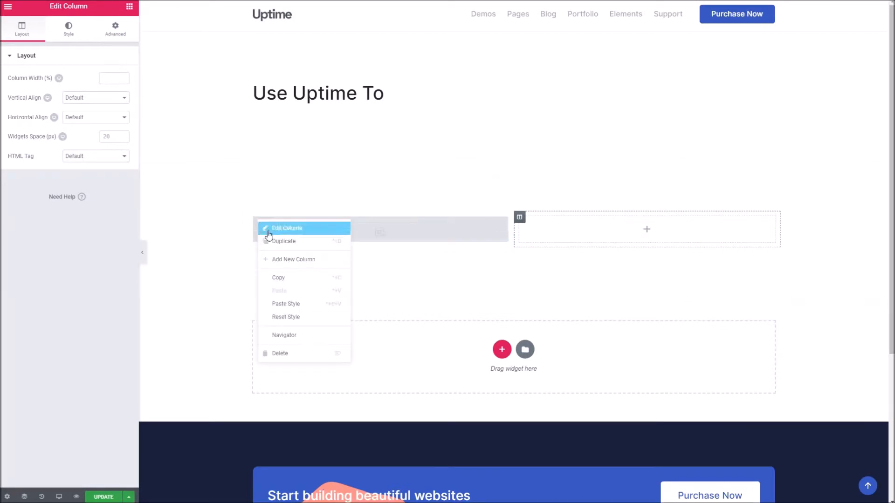
{"action": "left_click", "coordinate": [289, 260]}
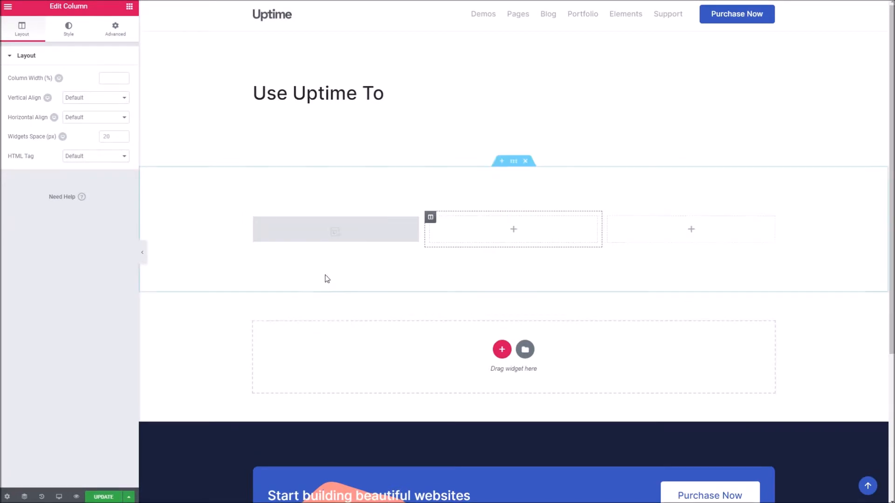
Update the page and set the Twitter feed's layout to Cards 1.
{"action": "left_click", "coordinate": [103, 498]}
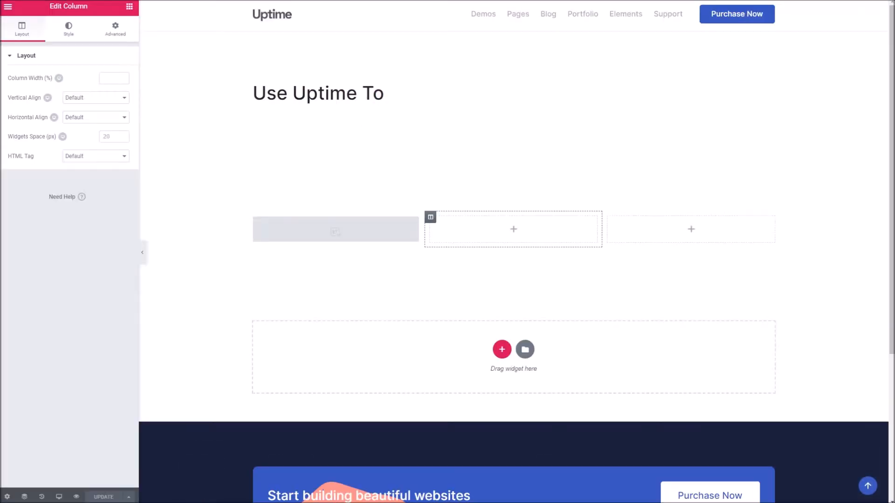
{"action": "left_click", "coordinate": [279, 228]}
{"action": "left_click", "coordinate": [59, 89]}
{"action": "left_click", "coordinate": [62, 113]}
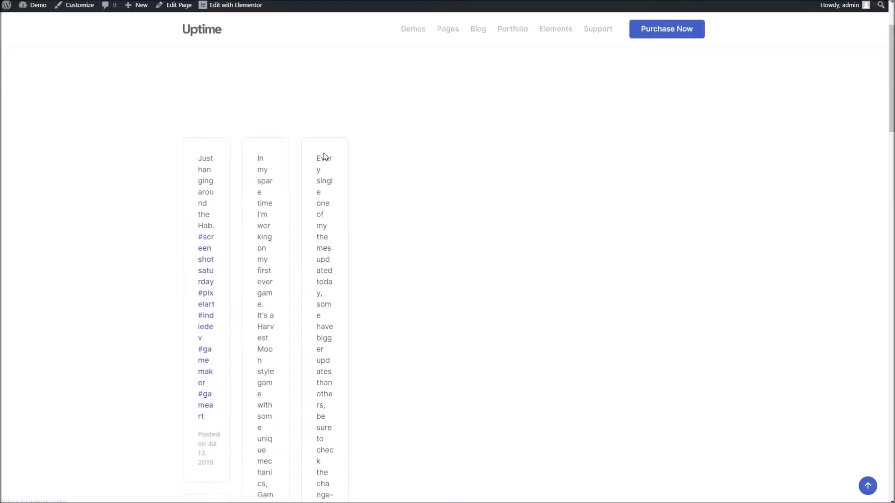
Examine the Cards 1 Twitter feed inside its narrow column on the live page.
{"action": "scroll", "coordinate": [294, 175], "scroll_direction": "down", "scroll_amount": 3}
{"action": "scroll", "coordinate": [271, 224], "scroll_direction": "down", "scroll_amount": 2}
{"action": "scroll", "coordinate": [321, 244], "scroll_direction": "up", "scroll_amount": 2}
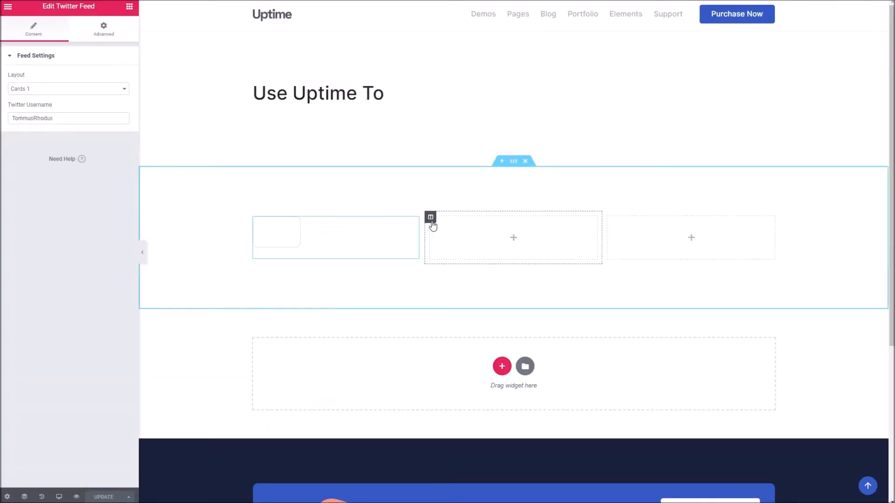
Delete the two empty columns beside the Twitter feed.
{"action": "right_click", "coordinate": [432, 224]}
{"action": "left_click", "coordinate": [455, 355]}
{"action": "right_click", "coordinate": [524, 224]}
{"action": "left_click", "coordinate": [572, 355]}
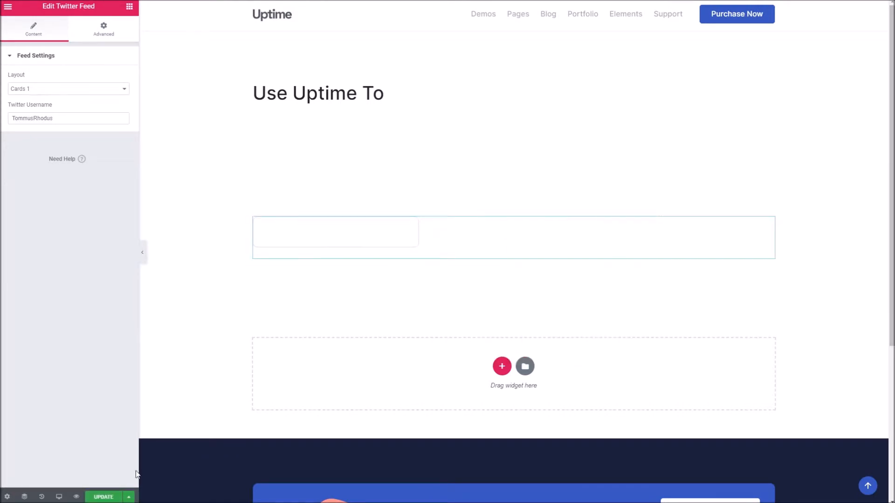
Reload the live page and examine the Cards 1 Twitter feed across the full section width.
{"action": "left_click", "coordinate": [381, 0]}
{"action": "right_click", "coordinate": [381, 0]}
{"action": "left_click", "coordinate": [396, 0]}
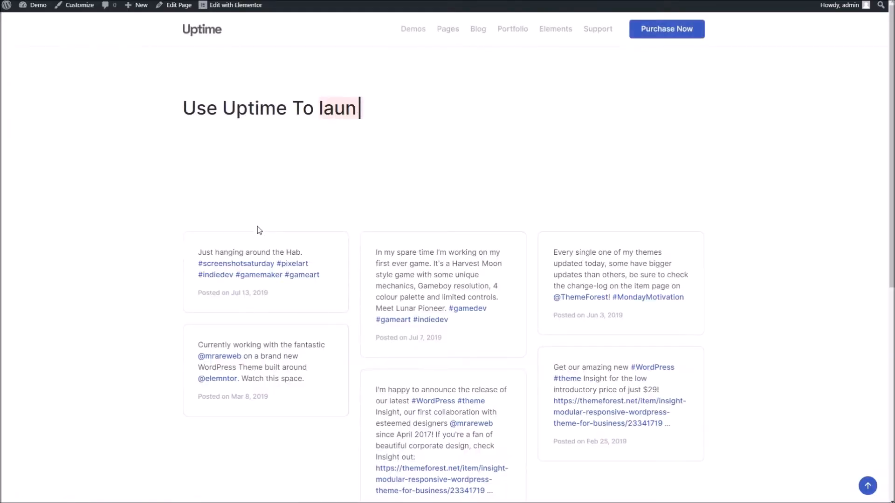
{"action": "scroll", "coordinate": [256, 230], "scroll_direction": "down", "scroll_amount": 4}
{"action": "scroll", "coordinate": [430, 291], "scroll_direction": "up", "scroll_amount": 2}
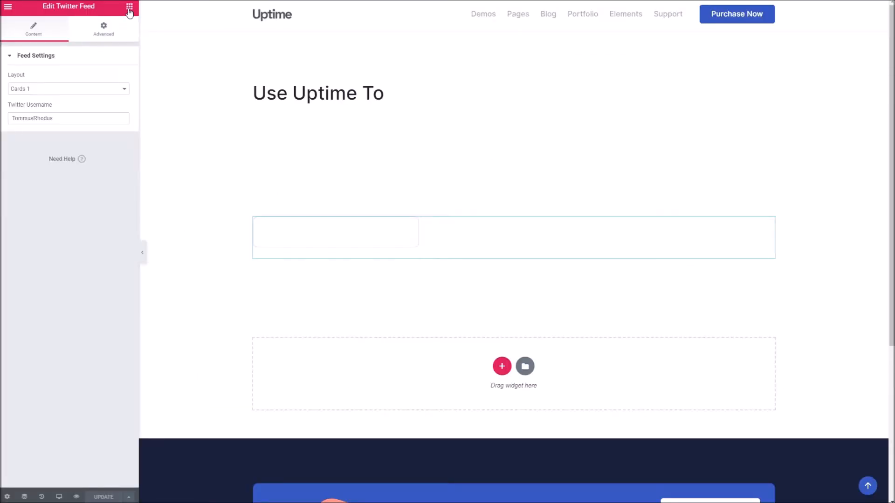
Add a Video widget in a new section below the Twitter feed.
{"action": "left_click", "coordinate": [129, 13]}
{"action": "scroll", "coordinate": [82, 244], "scroll_direction": "down", "scroll_amount": 15}
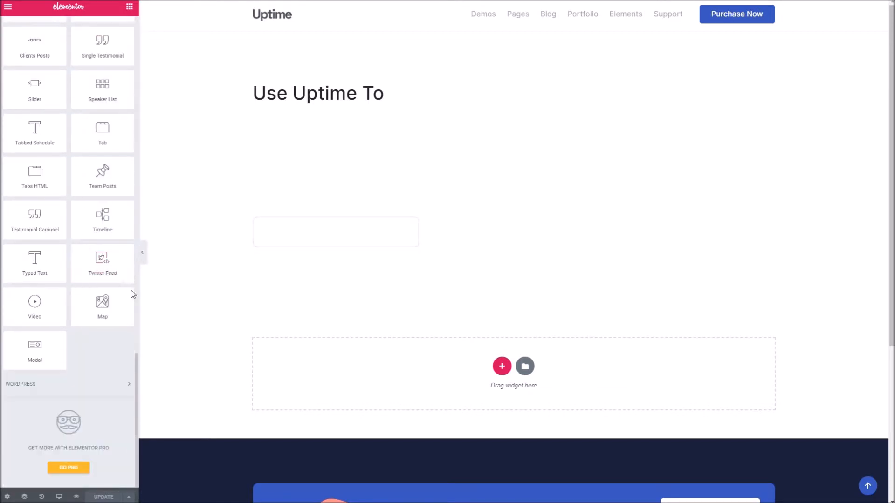
{"action": "left_click_drag", "start_coordinate": [52, 311], "coordinate": [345, 361]}
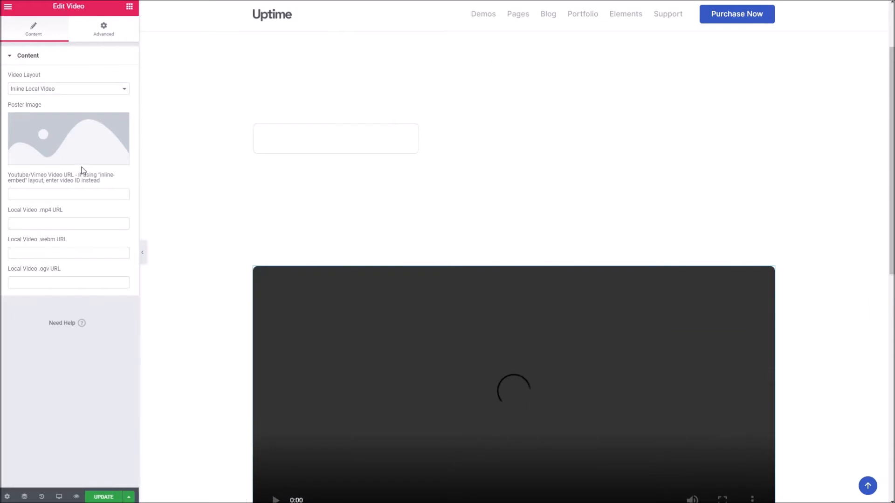
{"action": "left_click", "coordinate": [49, 89]}
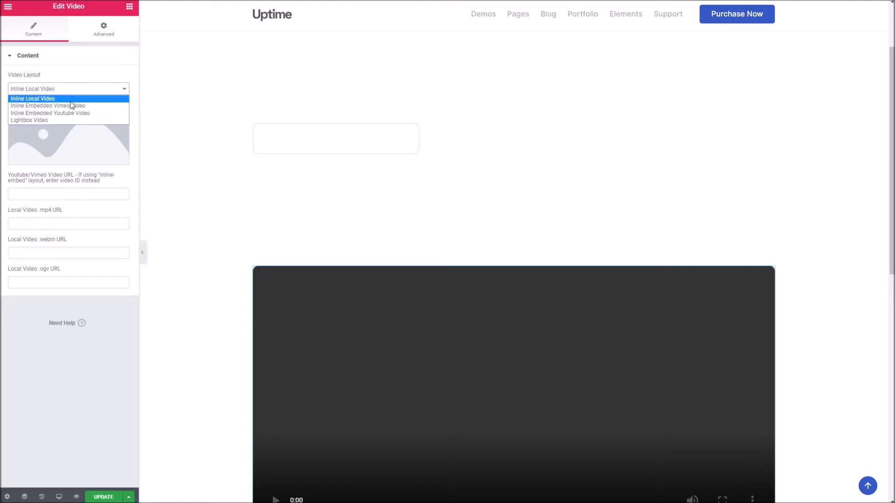
{"action": "left_click", "coordinate": [79, 114]}
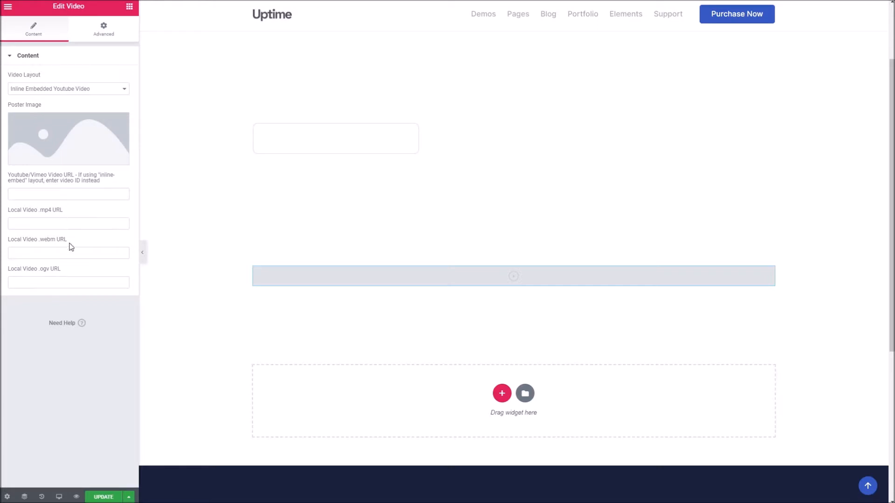
{"action": "type", "text": "https://www.youtube.com/watch?v=8SPXinE2dxM"}
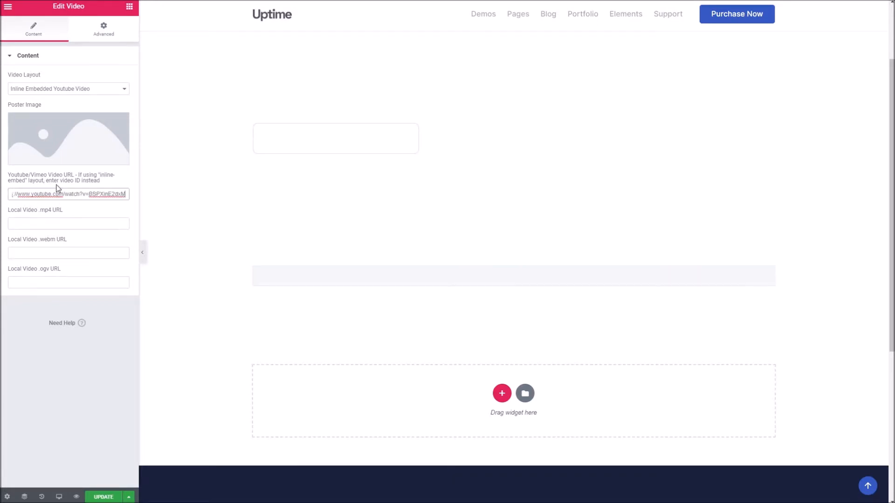
{"action": "left_click", "coordinate": [44, 89]}
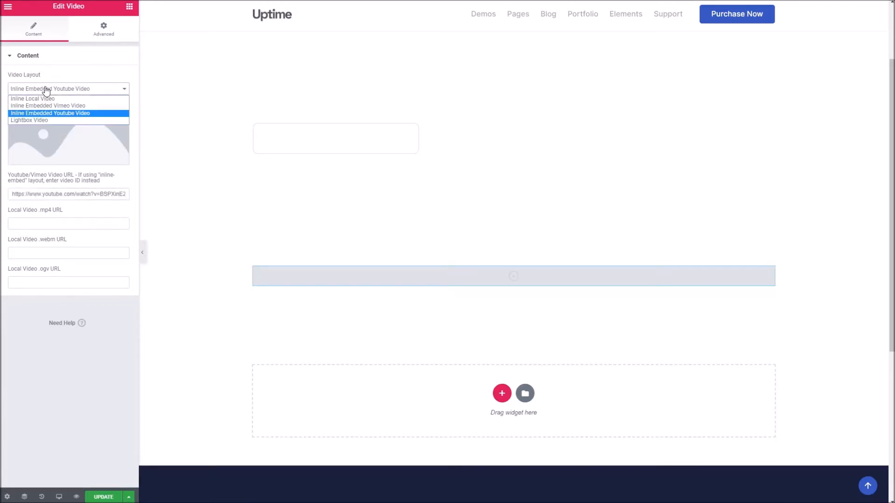
{"action": "left_click", "coordinate": [61, 114]}
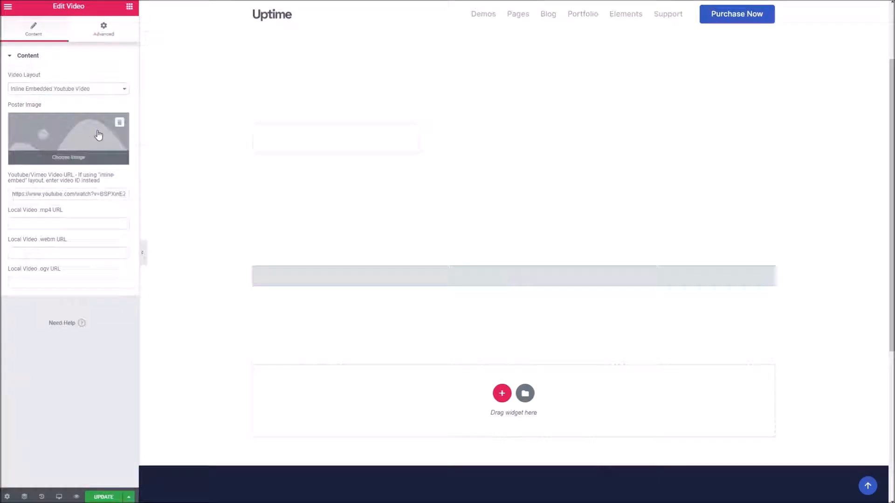
Choose cowork-4-1.jpg as the video's poster image and update the page.
{"action": "left_click", "coordinate": [98, 136]}
{"action": "left_click", "coordinate": [268, 244]}
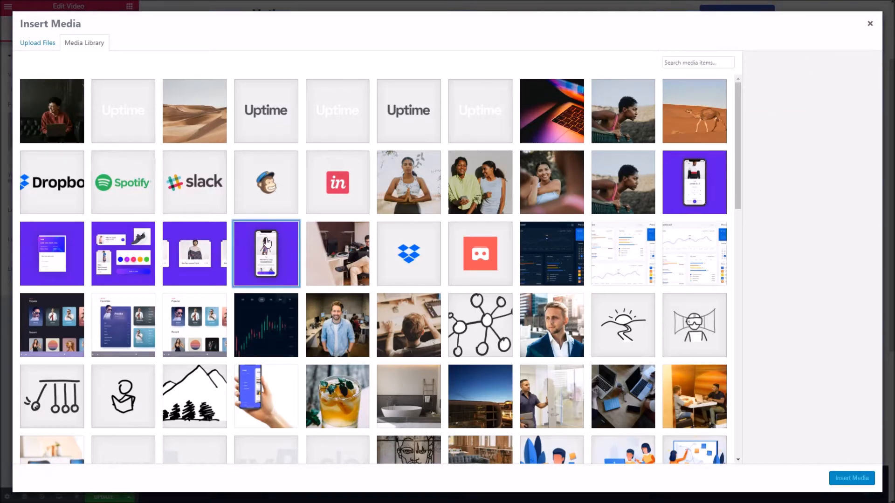
{"action": "left_click", "coordinate": [685, 397]}
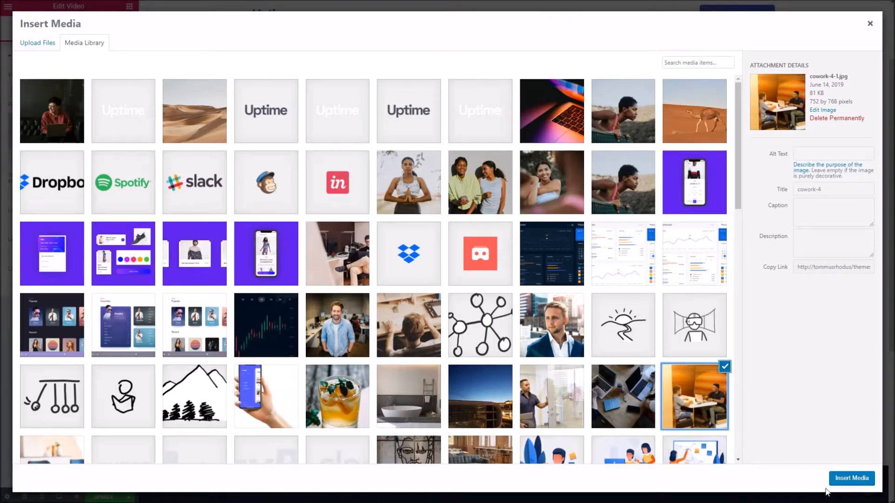
{"action": "left_click", "coordinate": [843, 481]}
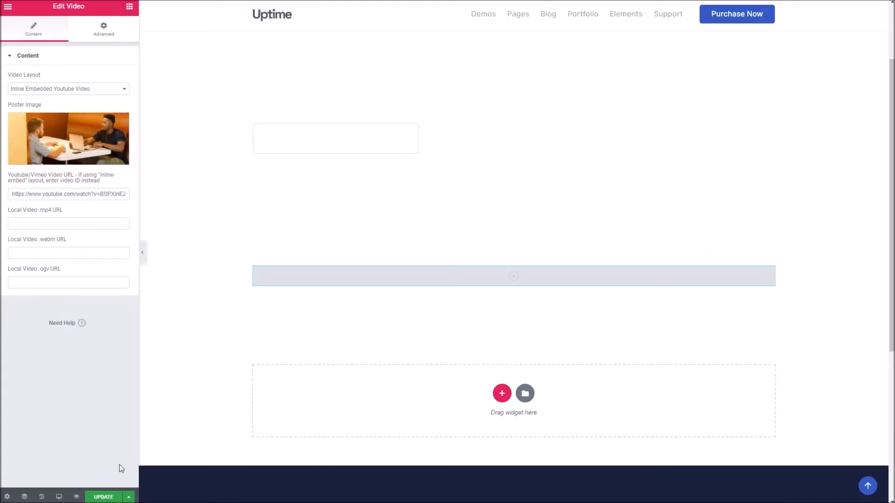
{"action": "left_click", "coordinate": [109, 497]}
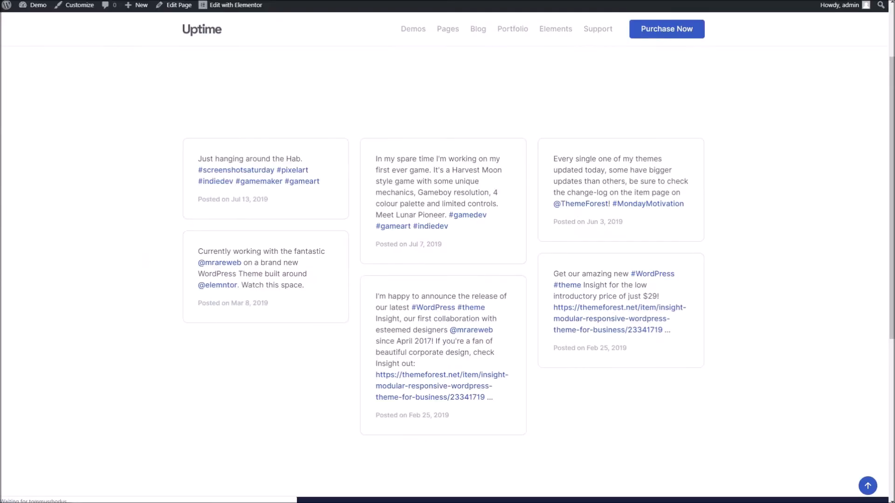
Play the inline YouTube video on the live page briefly, then stop it.
{"action": "scroll", "coordinate": [212, 234], "scroll_direction": "down", "scroll_amount": 10}
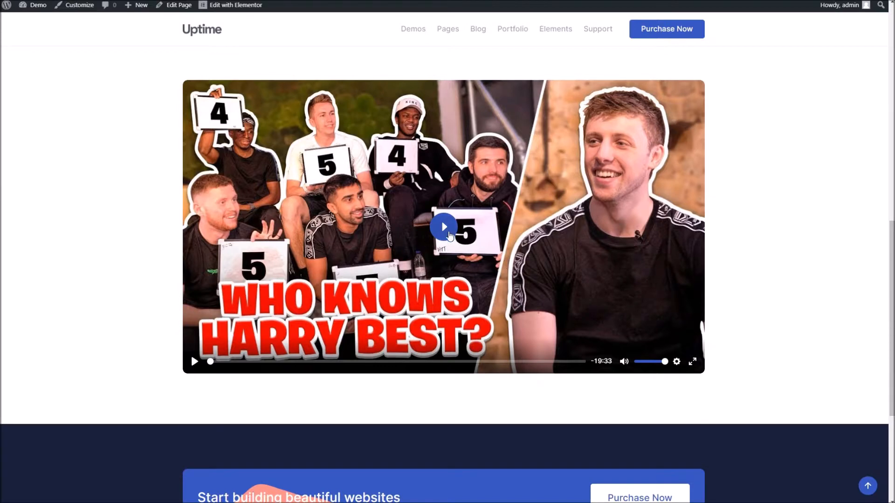
{"action": "left_click", "coordinate": [445, 229]}
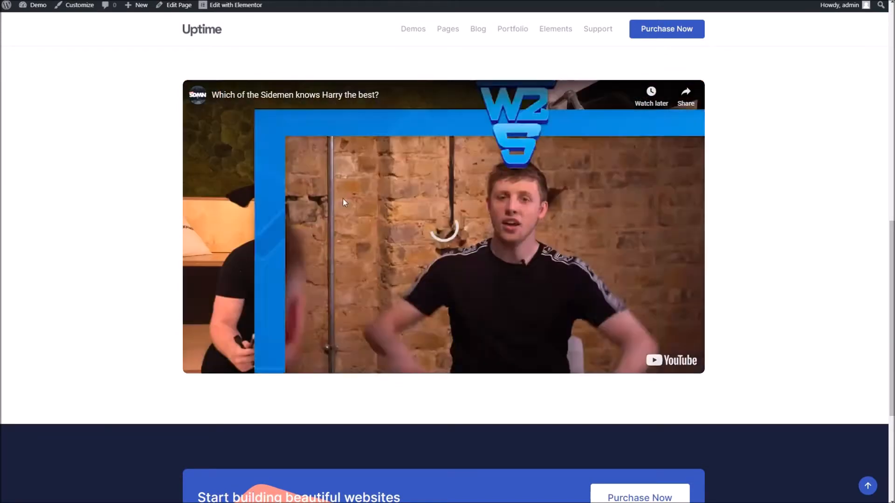
{"action": "left_click", "coordinate": [305, 153]}
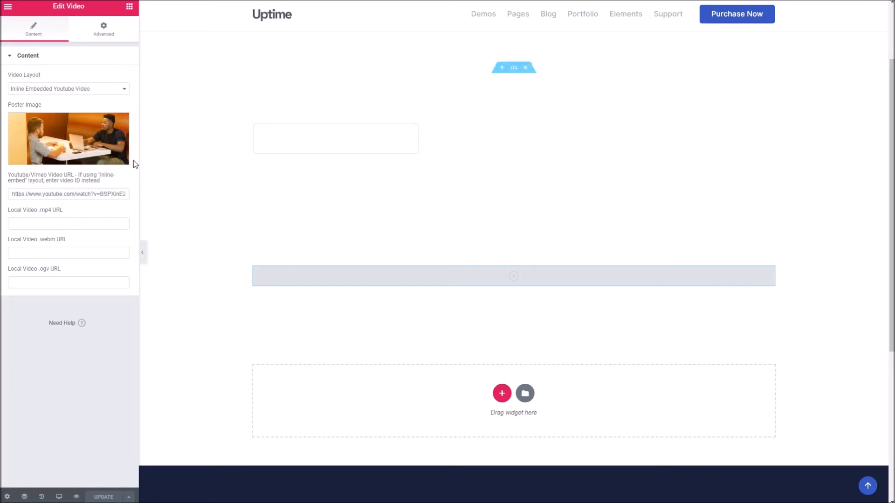
Change the video's layout to Lightbox Video and update the page.
{"action": "left_click", "coordinate": [69, 88]}
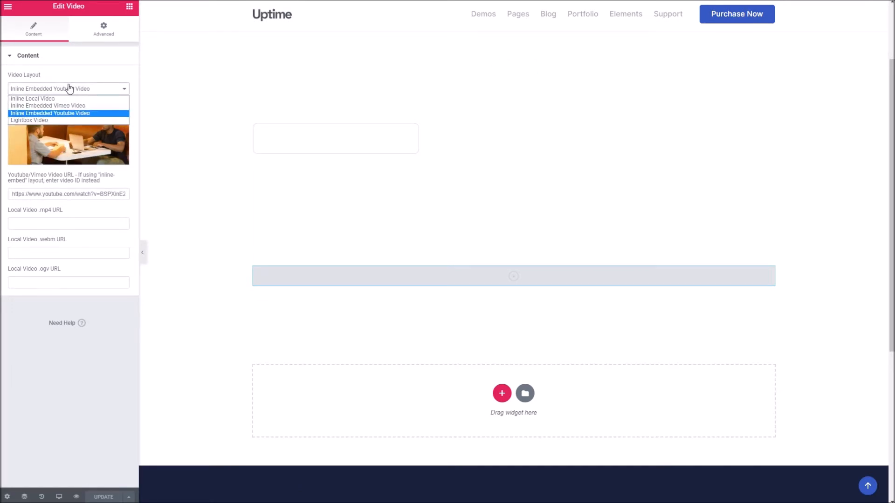
{"action": "left_click", "coordinate": [69, 88]}
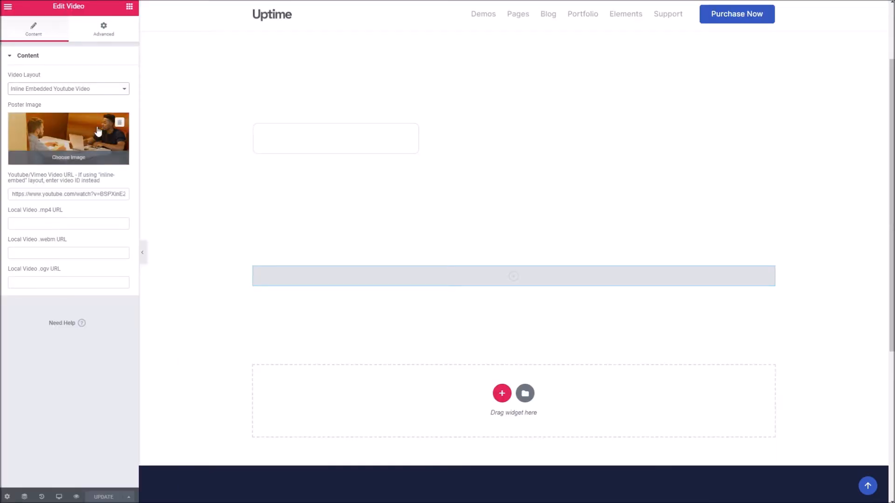
{"action": "left_click", "coordinate": [69, 88]}
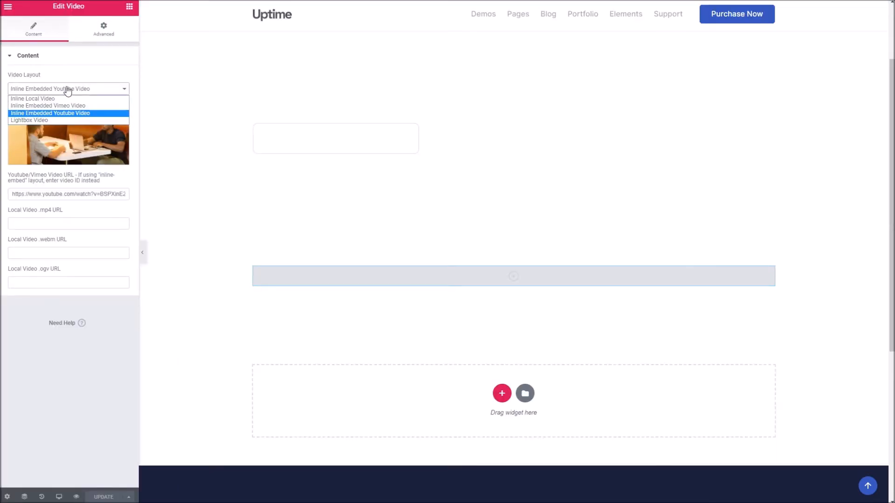
{"action": "left_click", "coordinate": [71, 121]}
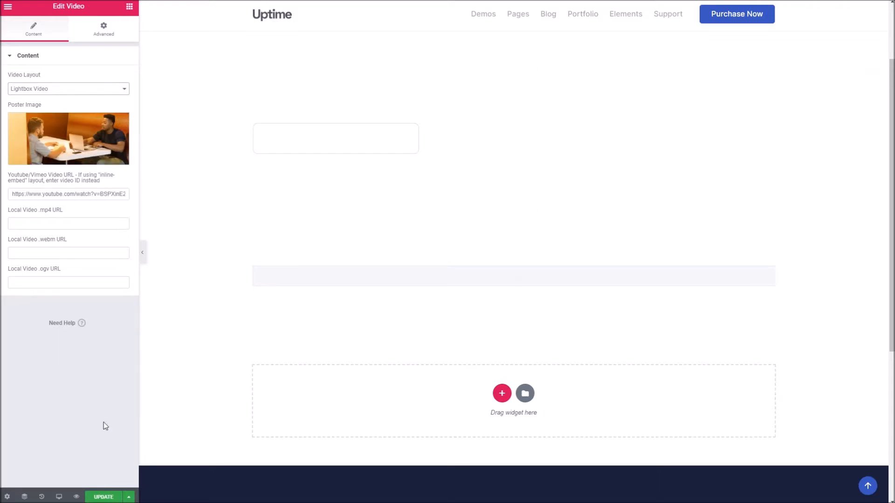
{"action": "left_click", "coordinate": [105, 496]}
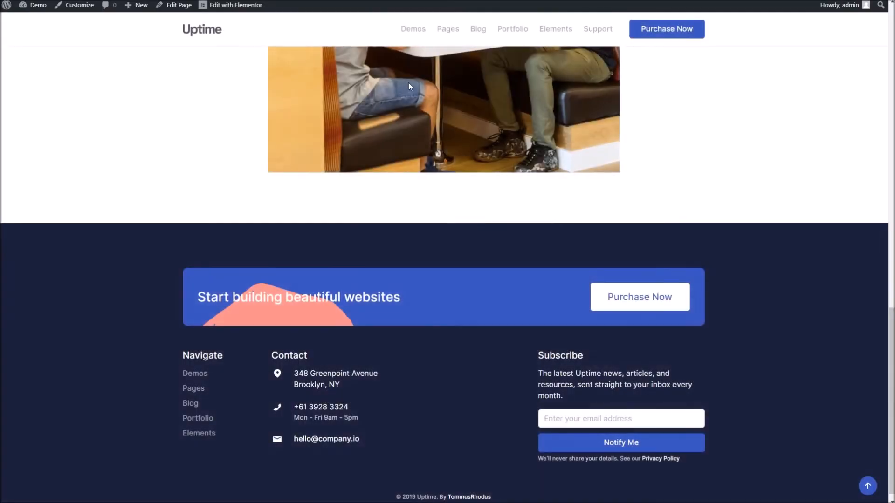
Play the video in its lightbox on the live page twice, closing the lightbox each time.
{"action": "scroll", "coordinate": [435, 125], "scroll_direction": "up", "scroll_amount": 4}
{"action": "scroll", "coordinate": [443, 139], "scroll_direction": "up", "scroll_amount": 2}
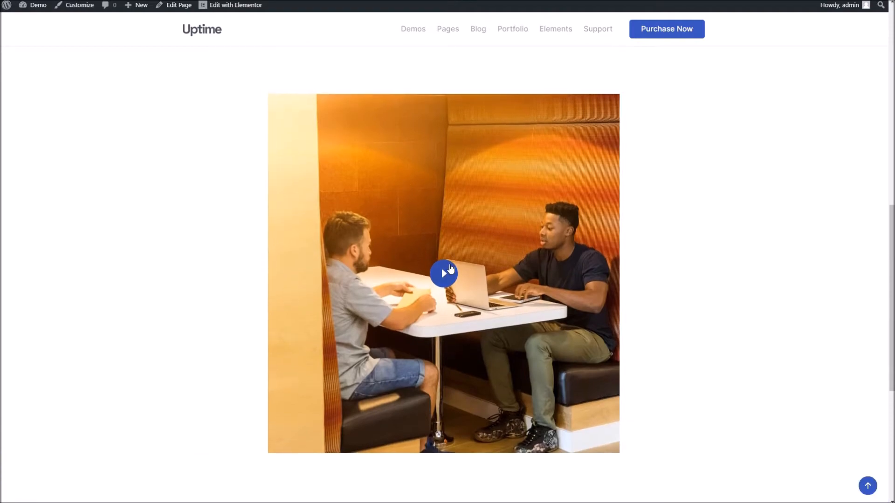
{"action": "left_click", "coordinate": [449, 274]}
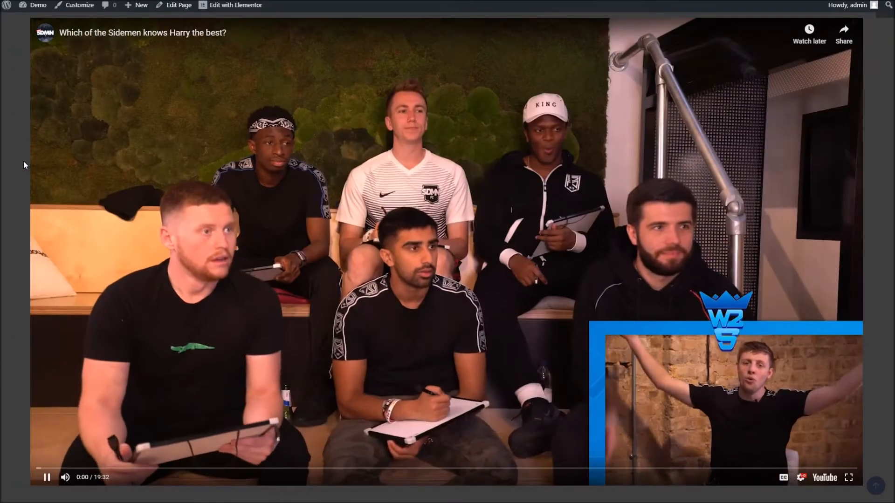
{"action": "left_click", "coordinate": [24, 162]}
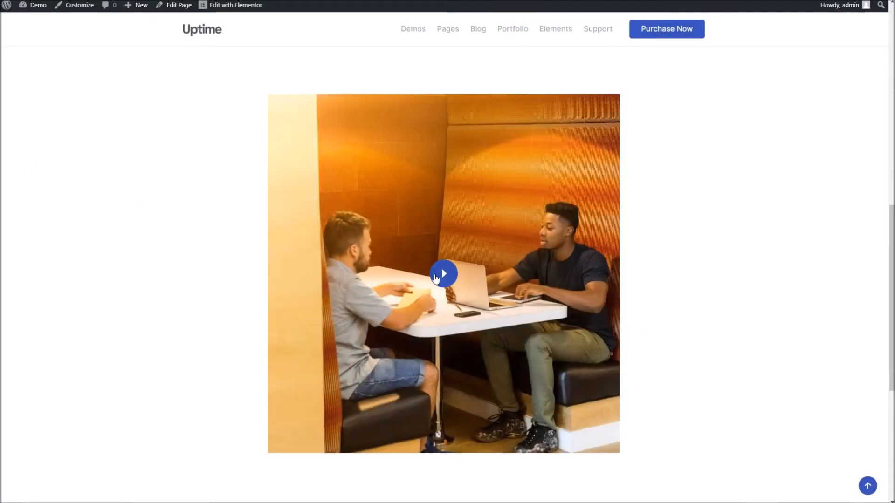
{"action": "left_click", "coordinate": [436, 279]}
{"action": "left_click", "coordinate": [15, 209]}
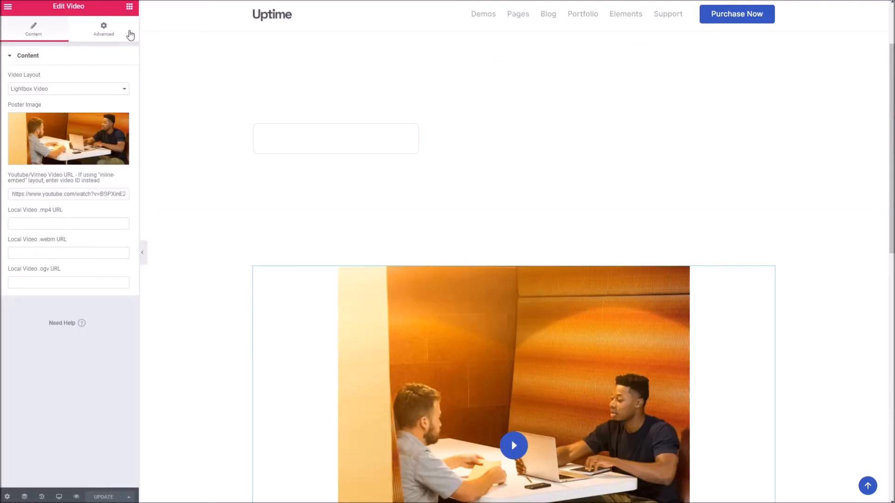
Add a Map widget in a new section below the video.
{"action": "left_click", "coordinate": [129, 6]}
{"action": "scroll", "coordinate": [130, 225], "scroll_direction": "down", "scroll_amount": 10}
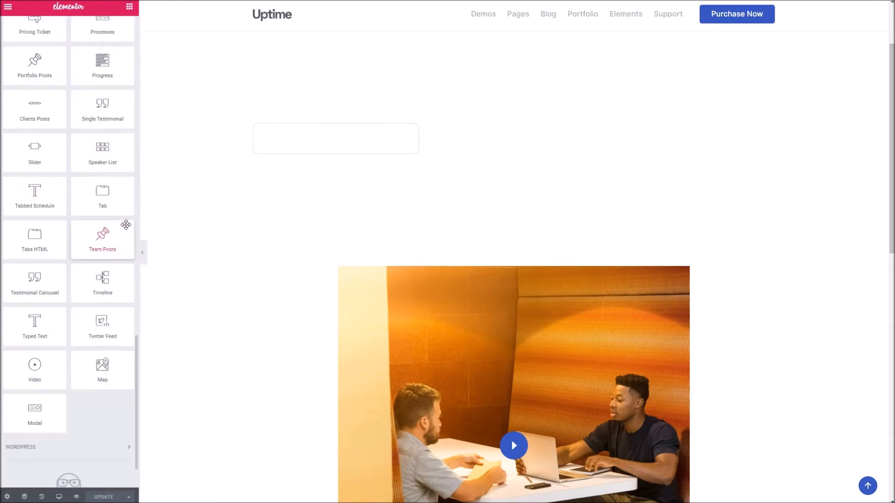
{"action": "scroll", "coordinate": [282, 296], "scroll_direction": "down", "scroll_amount": 8}
{"action": "scroll", "coordinate": [262, 289], "scroll_direction": "down", "scroll_amount": 2}
{"action": "left_click_drag", "start_coordinate": [102, 305], "coordinate": [399, 149]}
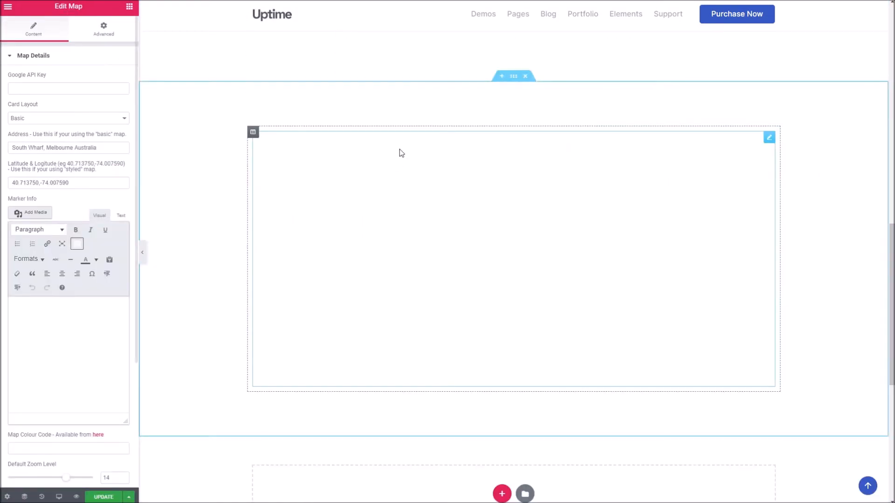
Examine the Map widget's API key, zoom, image and multiple-marker settings.
{"action": "left_click", "coordinate": [49, 87]}
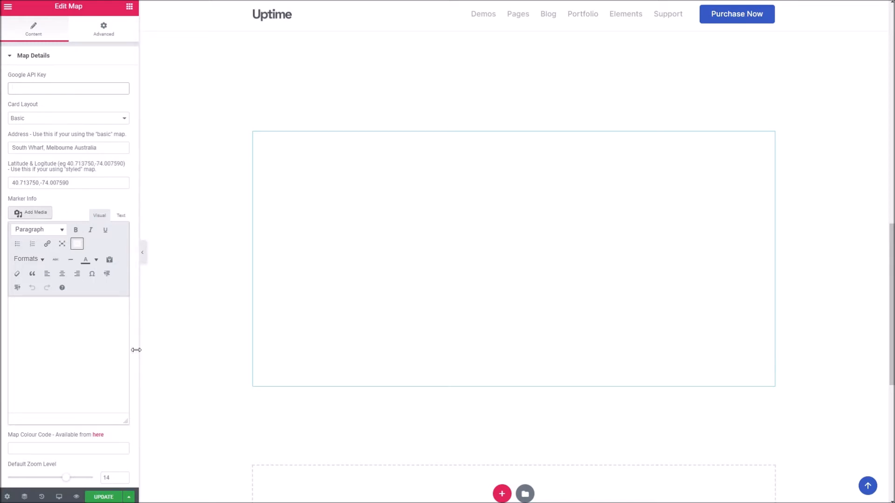
{"action": "scroll", "coordinate": [134, 351], "scroll_direction": "down", "scroll_amount": 4}
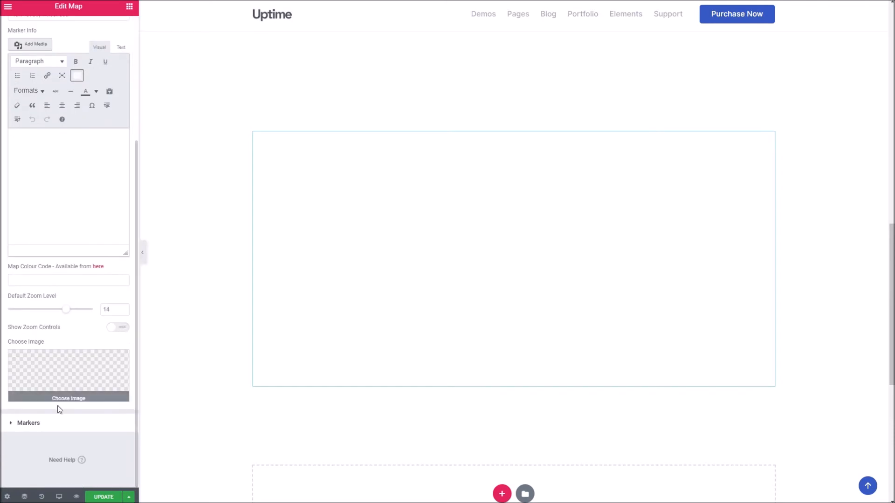
{"action": "left_click", "coordinate": [68, 424]}
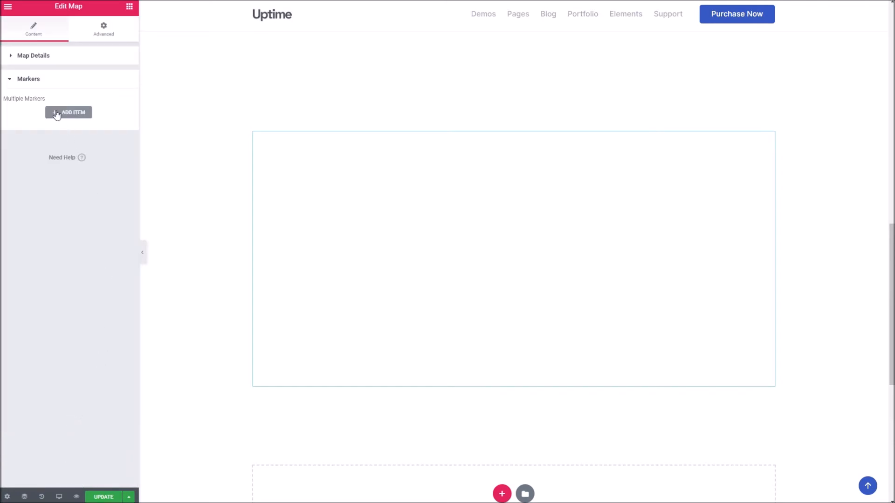
{"action": "left_click", "coordinate": [35, 75]}
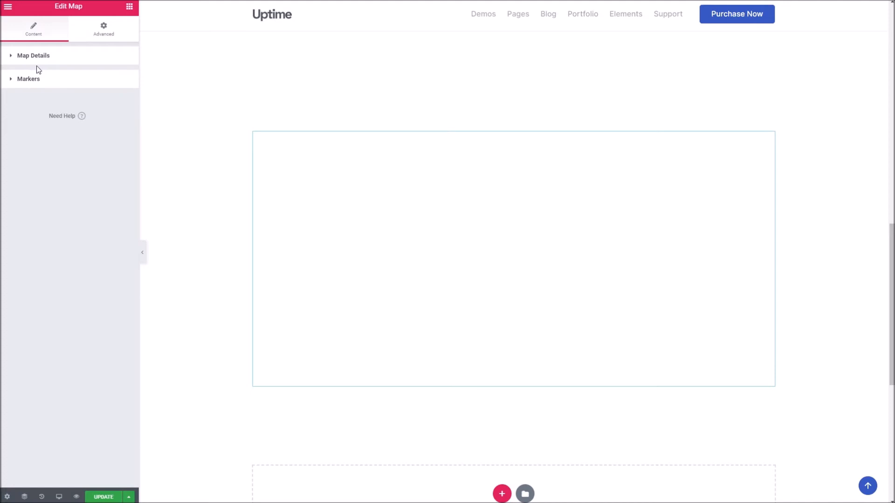
Review the Map Details settings, including the marker info, map colour code and default zoom level.
{"action": "left_click", "coordinate": [37, 64]}
{"action": "scroll", "coordinate": [100, 356], "scroll_direction": "down", "scroll_amount": 4}
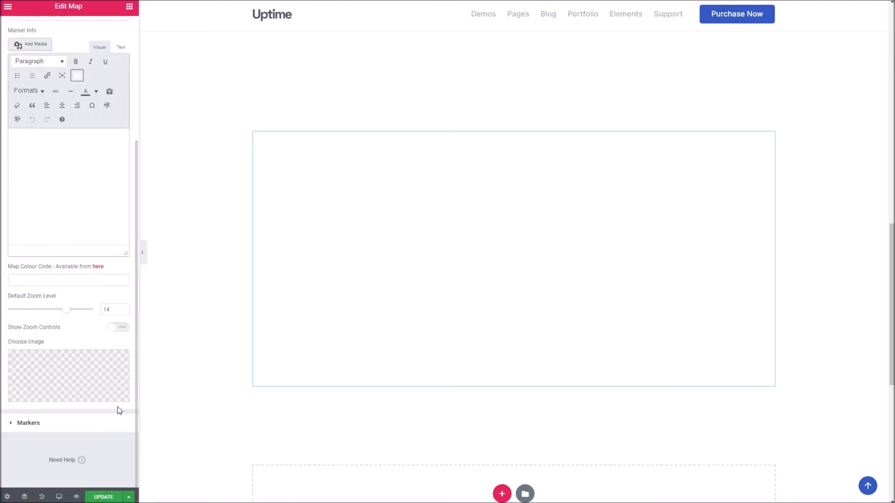
{"action": "scroll", "coordinate": [93, 135], "scroll_direction": "up", "scroll_amount": 4}
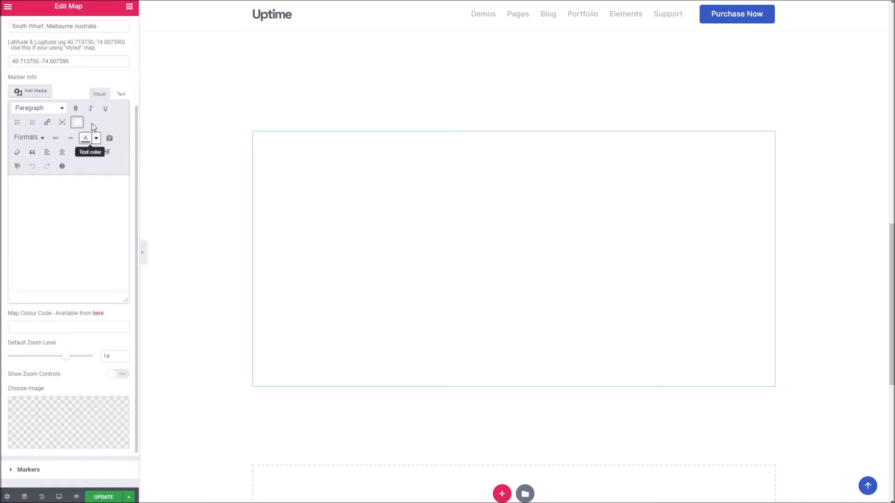
Add a Modal widget in a new section below the map.
{"action": "left_click", "coordinate": [124, 6]}
{"action": "scroll", "coordinate": [91, 230], "scroll_direction": "down", "scroll_amount": 15}
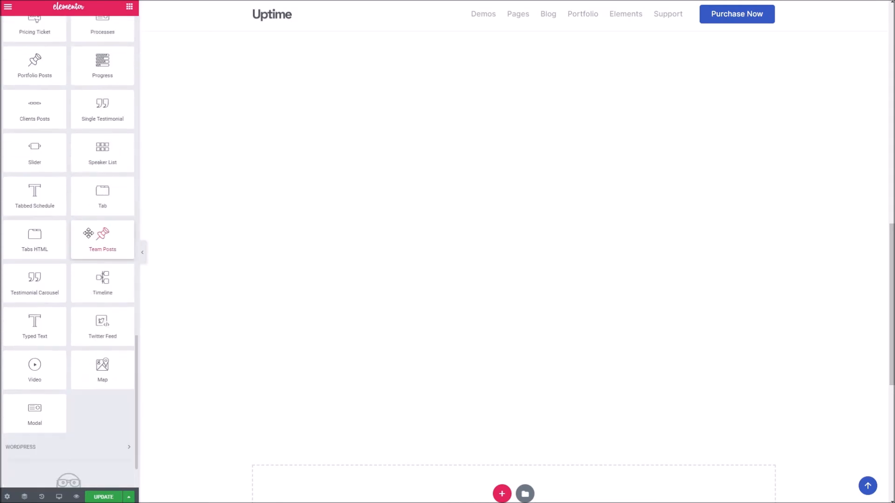
{"action": "scroll", "coordinate": [88, 233], "scroll_direction": "down", "scroll_amount": 2}
{"action": "scroll", "coordinate": [200, 295], "scroll_direction": "down", "scroll_amount": 7}
{"action": "scroll", "coordinate": [200, 292], "scroll_direction": "up", "scroll_amount": 3}
{"action": "left_click_drag", "start_coordinate": [16, 352], "coordinate": [351, 270]}
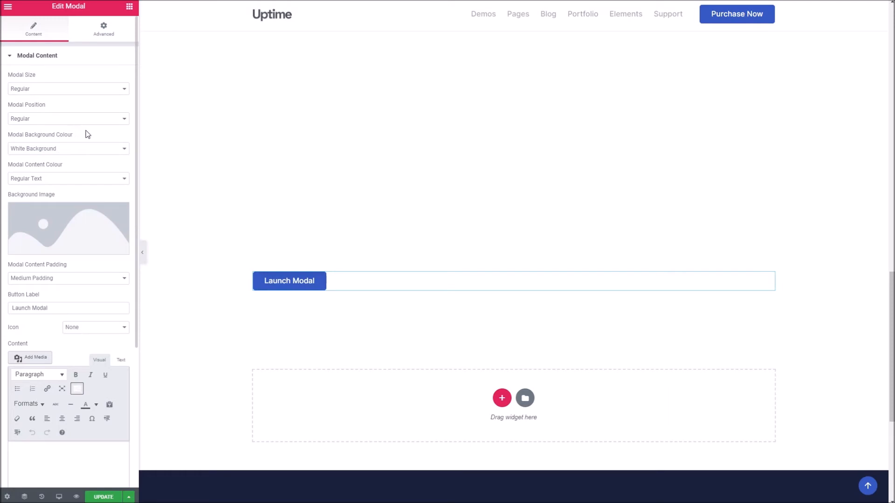
Fill the modal's content with the first paragraph of placeholder text copied from the Lorem Ipsum website.
{"action": "left_click", "coordinate": [69, 89]}
{"action": "left_click", "coordinate": [70, 89]}
{"action": "scroll", "coordinate": [93, 252], "scroll_direction": "down", "scroll_amount": 2}
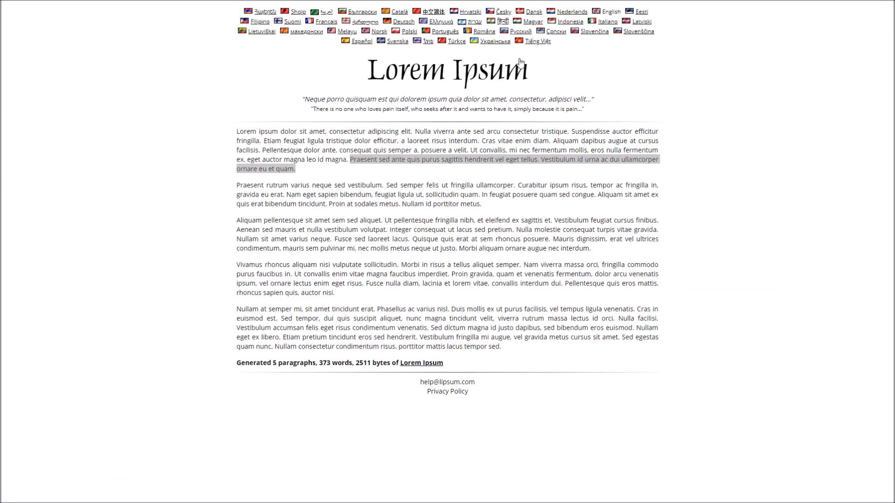
{"action": "left_click_drag", "start_coordinate": [336, 172], "coordinate": [234, 132]}
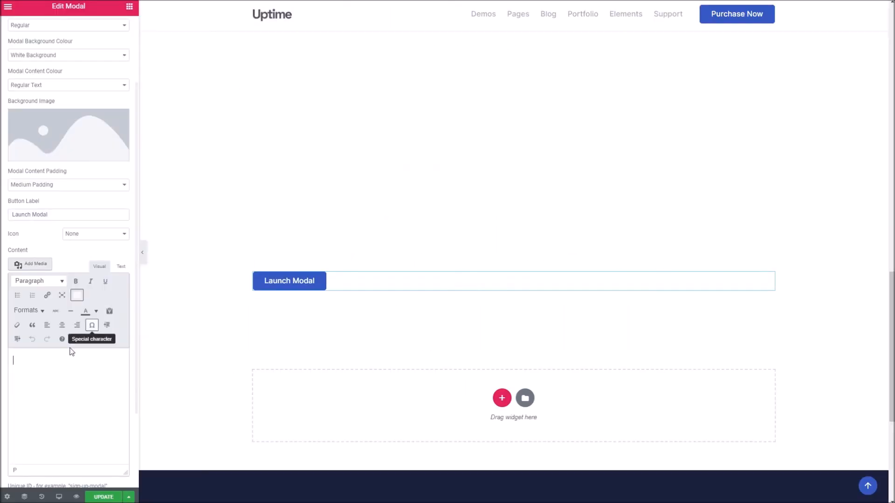
{"action": "left_click", "coordinate": [84, 376]}
{"action": "key", "text": "ctrl+v"}
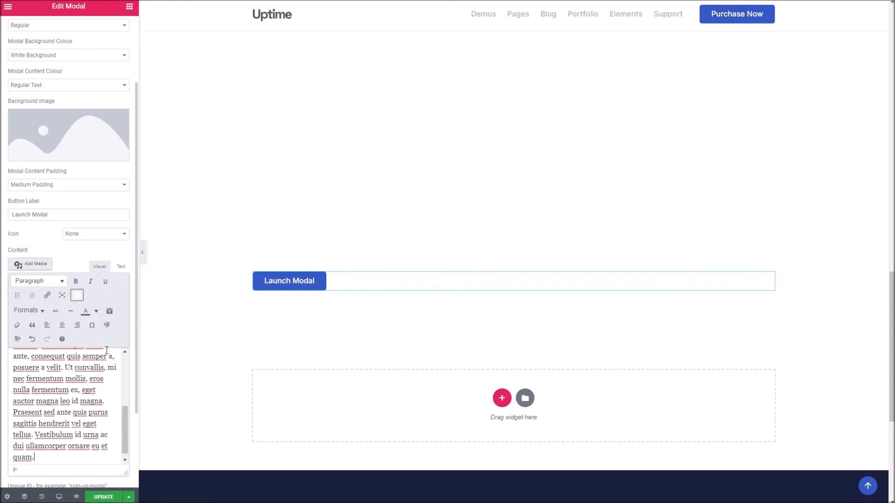
Give the modal the Add Music icon and Large Padding, and update the page.
{"action": "left_click", "coordinate": [93, 235]}
{"action": "left_click", "coordinate": [97, 264]}
{"action": "left_click", "coordinate": [62, 185]}
{"action": "left_click", "coordinate": [63, 196]}
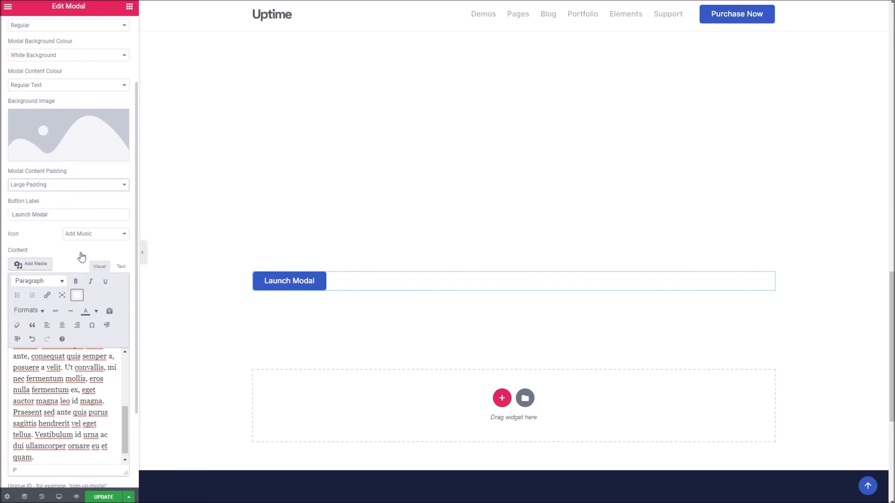
{"action": "scroll", "coordinate": [102, 445], "scroll_direction": "up", "scroll_amount": 8}
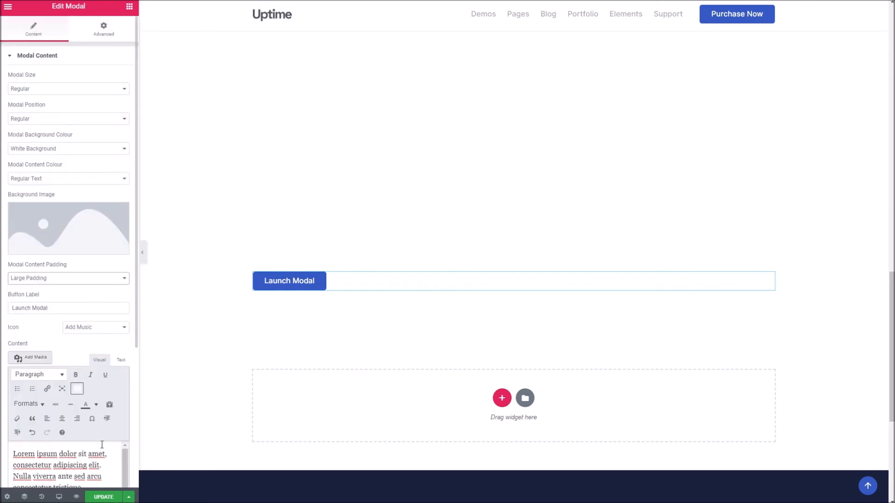
{"action": "left_click", "coordinate": [109, 498]}
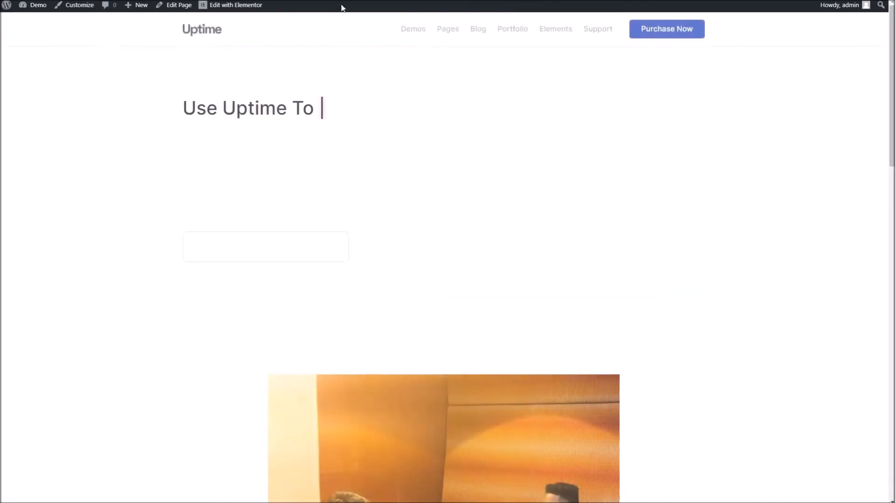
Launch the modal on the live page and inspect its icon, text and padding.
{"action": "scroll", "coordinate": [238, 288], "scroll_direction": "down", "scroll_amount": 15}
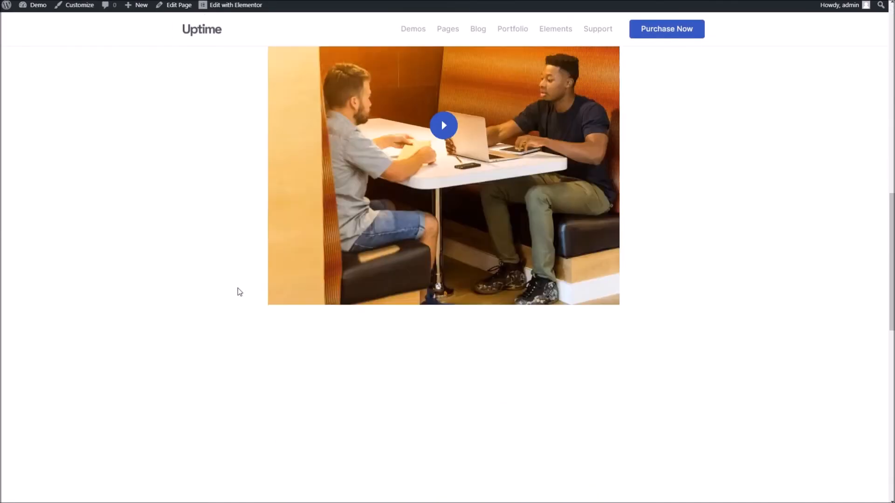
{"action": "scroll", "coordinate": [239, 292], "scroll_direction": "down", "scroll_amount": 3}
{"action": "left_click", "coordinate": [224, 204]}
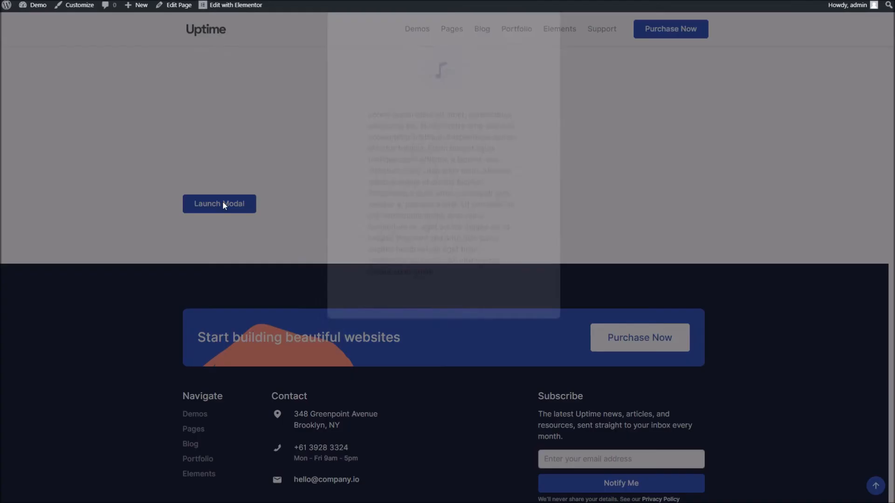
{"action": "left_click_drag", "start_coordinate": [434, 162], "coordinate": [448, 250]}
{"action": "left_click", "coordinate": [389, 260]}
{"action": "left_click_drag", "start_coordinate": [378, 135], "coordinate": [397, 226]}
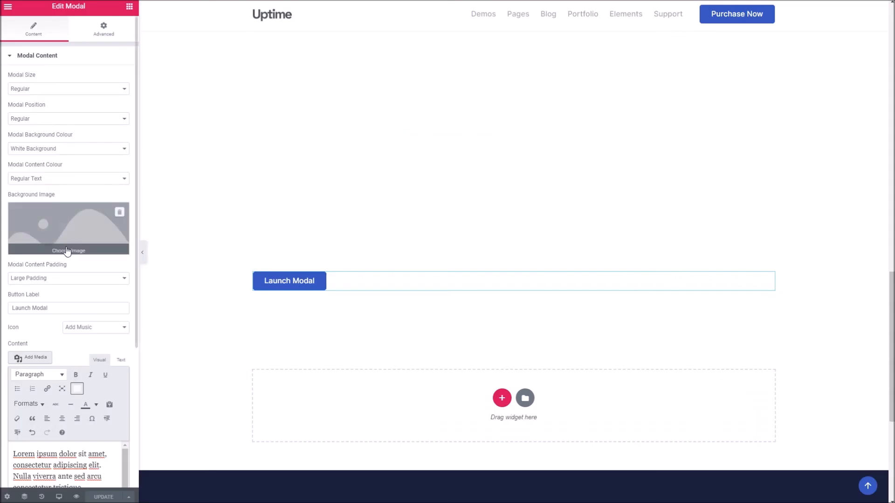
Insert portfolio-single-1-1.jpg from the media library as the modal's background image.
{"action": "scroll", "coordinate": [80, 177], "scroll_direction": "down", "scroll_amount": 2}
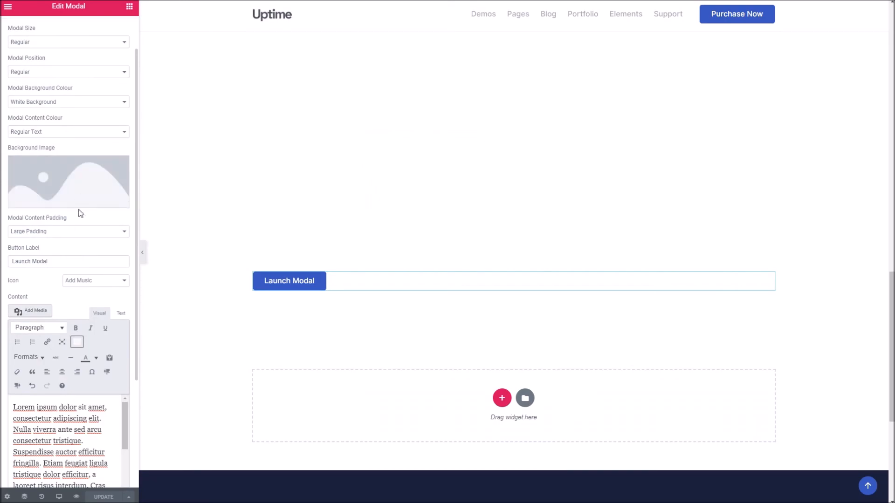
{"action": "left_click", "coordinate": [79, 178]}
{"action": "left_click", "coordinate": [256, 275]}
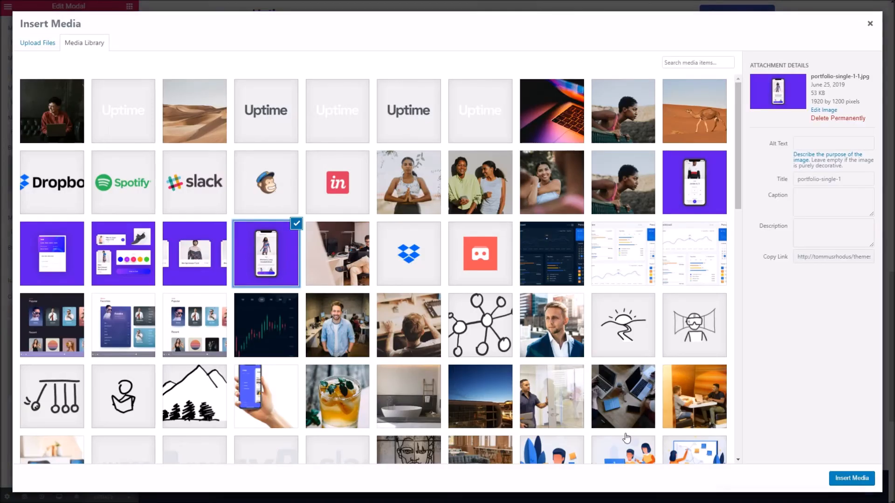
{"action": "left_click", "coordinate": [832, 480]}
Set the modal's content padding to Small Padding and its icon to None, and update the page.
{"action": "left_click", "coordinate": [56, 233]}
{"action": "left_click", "coordinate": [51, 263]}
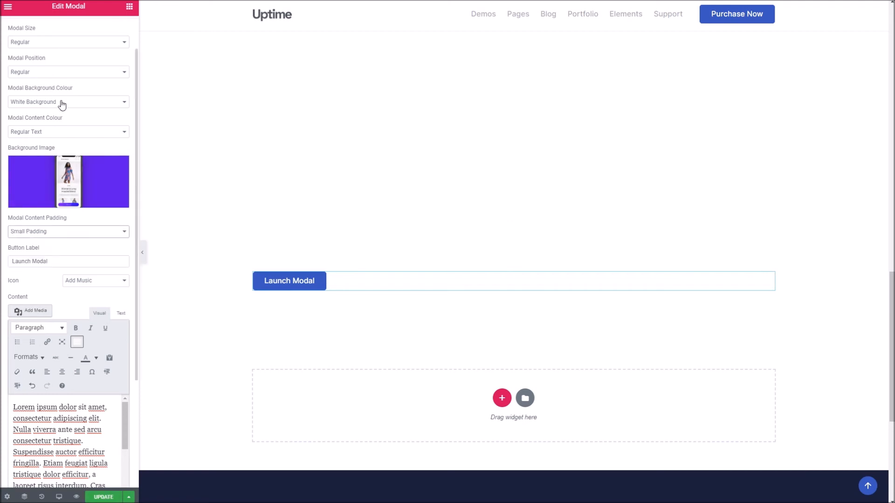
{"action": "scroll", "coordinate": [63, 107], "scroll_direction": "up", "scroll_amount": 1}
{"action": "scroll", "coordinate": [77, 165], "scroll_direction": "down", "scroll_amount": 3}
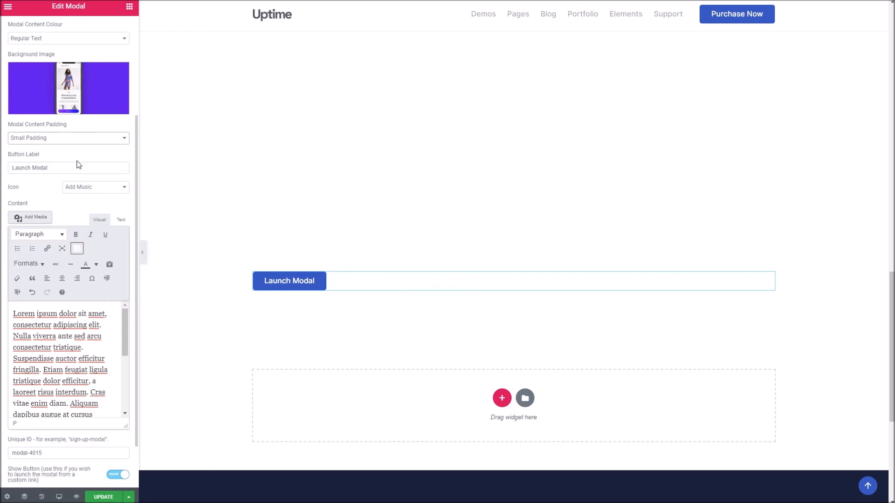
{"action": "left_click", "coordinate": [96, 189]}
{"action": "left_click", "coordinate": [95, 198]}
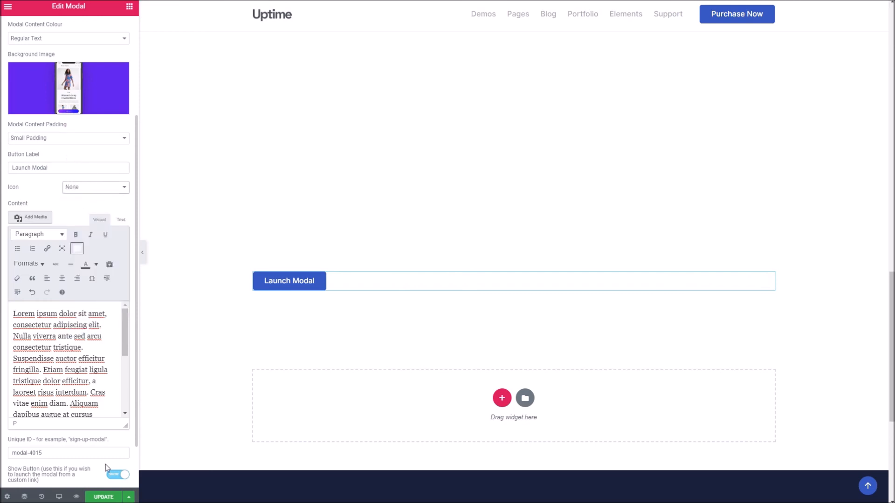
{"action": "left_click", "coordinate": [104, 497]}
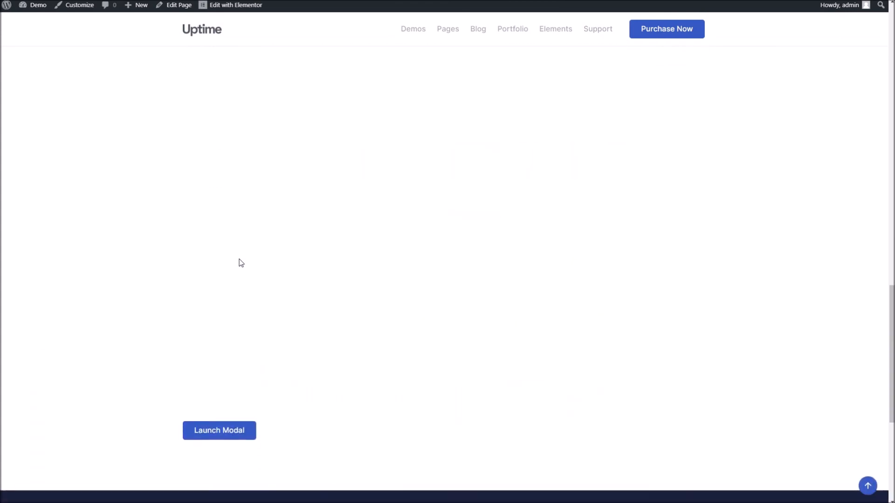
Launch the modal on the live page and check how its text reads over the background image.
{"action": "scroll", "coordinate": [241, 263], "scroll_direction": "down", "scroll_amount": 5}
{"action": "left_click", "coordinate": [213, 158]}
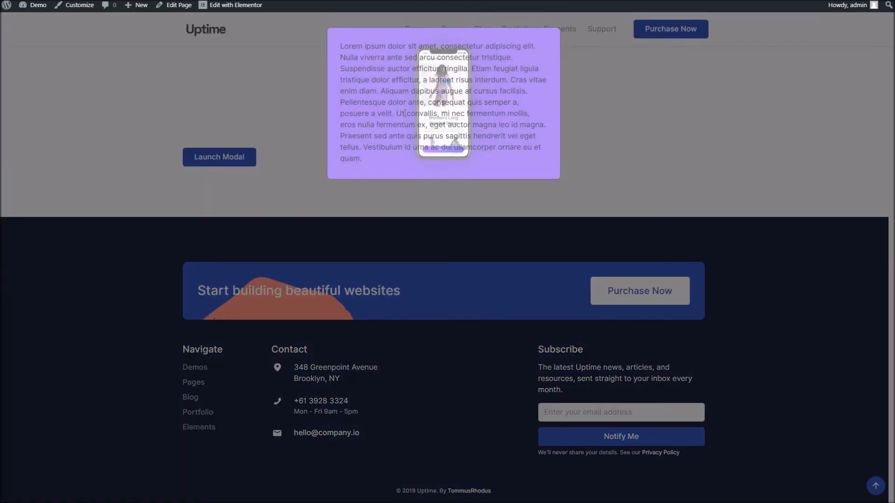
{"action": "left_click_drag", "start_coordinate": [351, 48], "coordinate": [477, 161]}
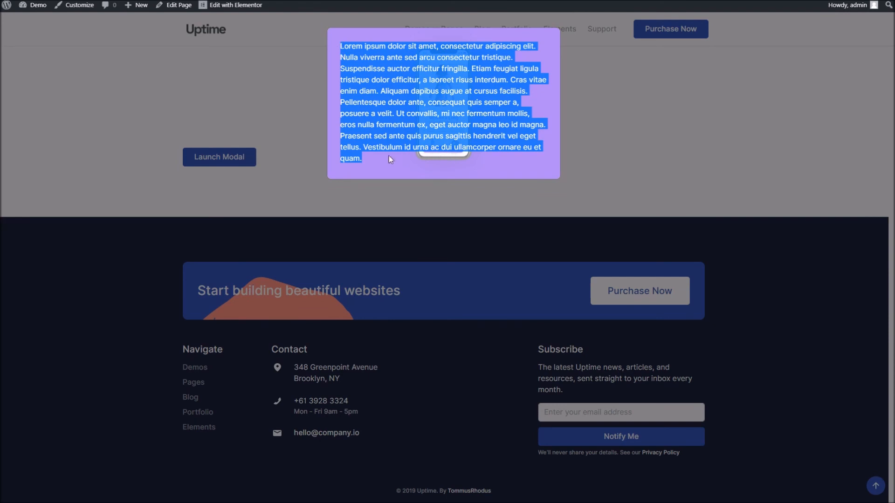
{"action": "left_click", "coordinate": [388, 75]}
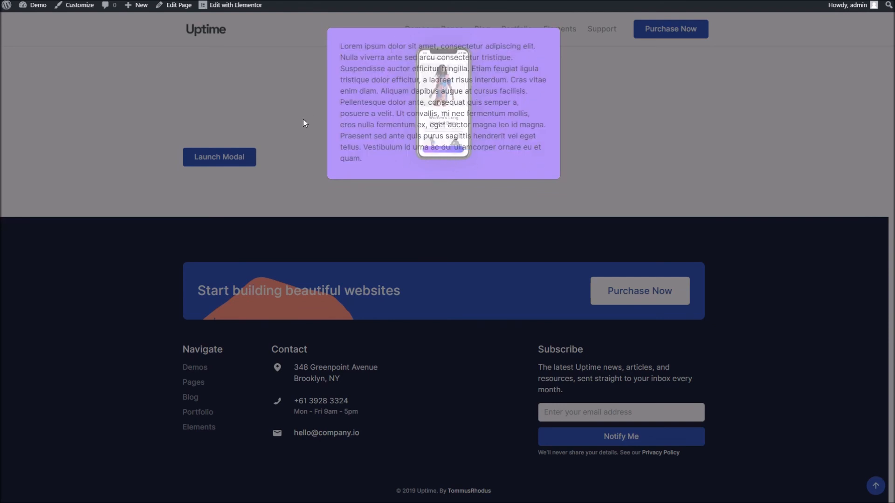